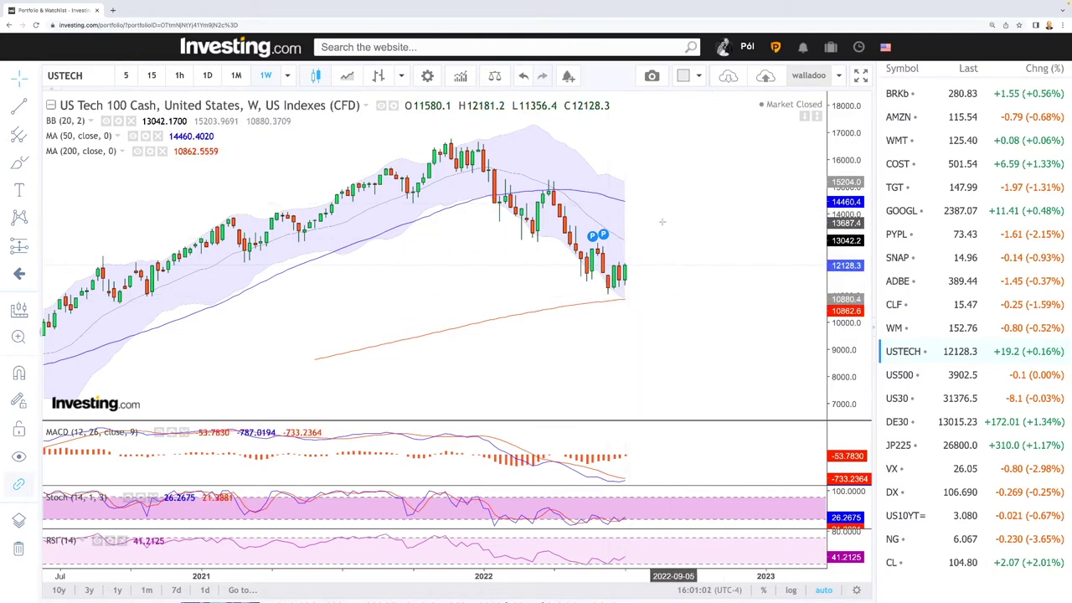
# Zoom the weekly US Tech 100 chart to frame the late-2021 high and the 2022 low
pyautogui.scroll(-5, 676, 300)
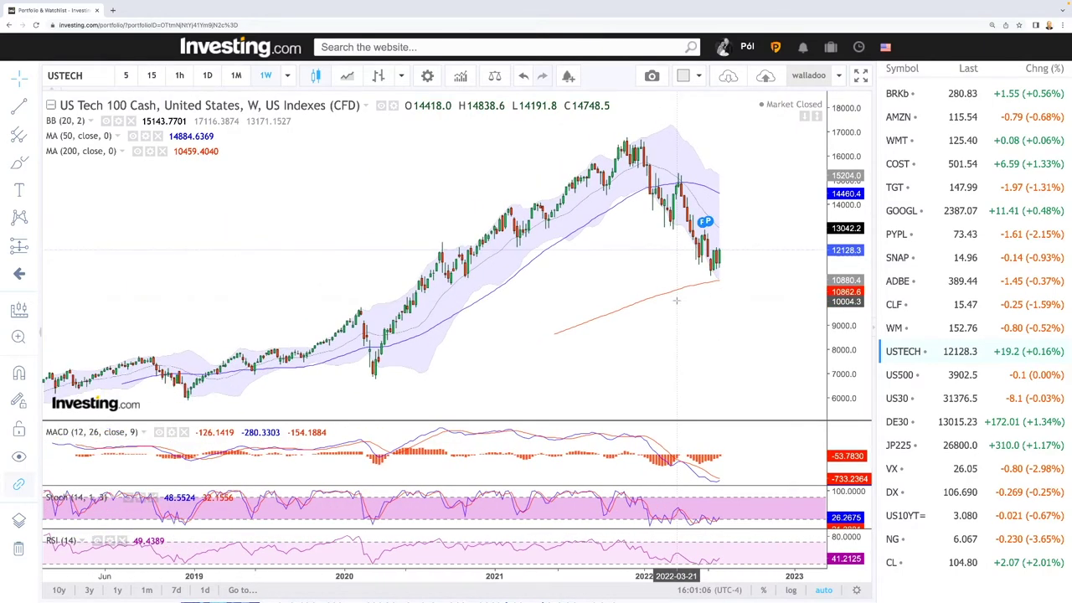
pyautogui.scroll(5, 676, 300)
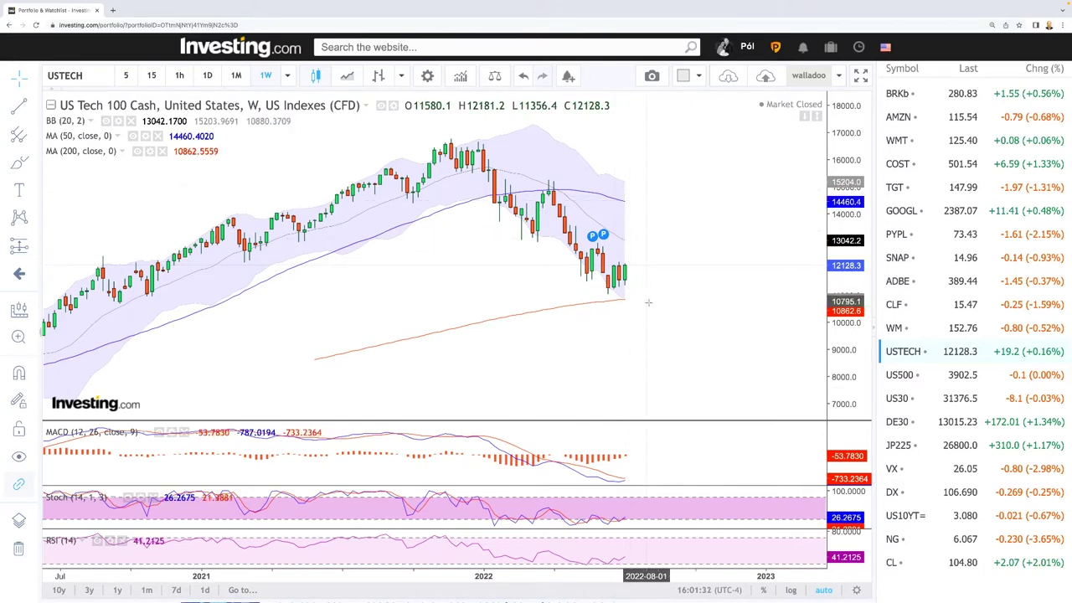
pyautogui.scroll(-5, 666, 329)
pyautogui.scroll(-3, 667, 330)
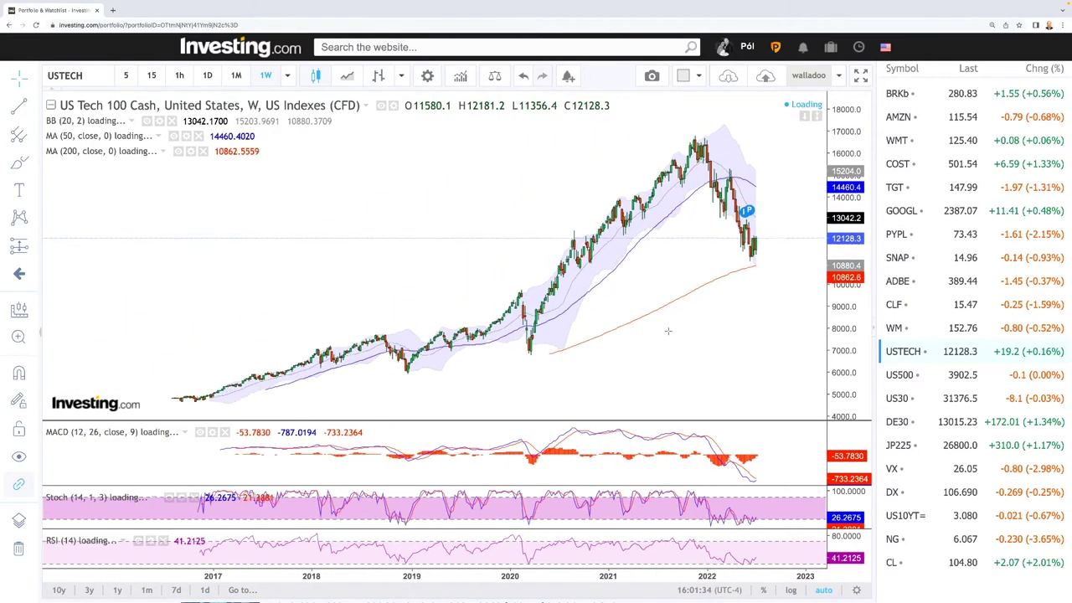
pyautogui.scroll(-3, 667, 331)
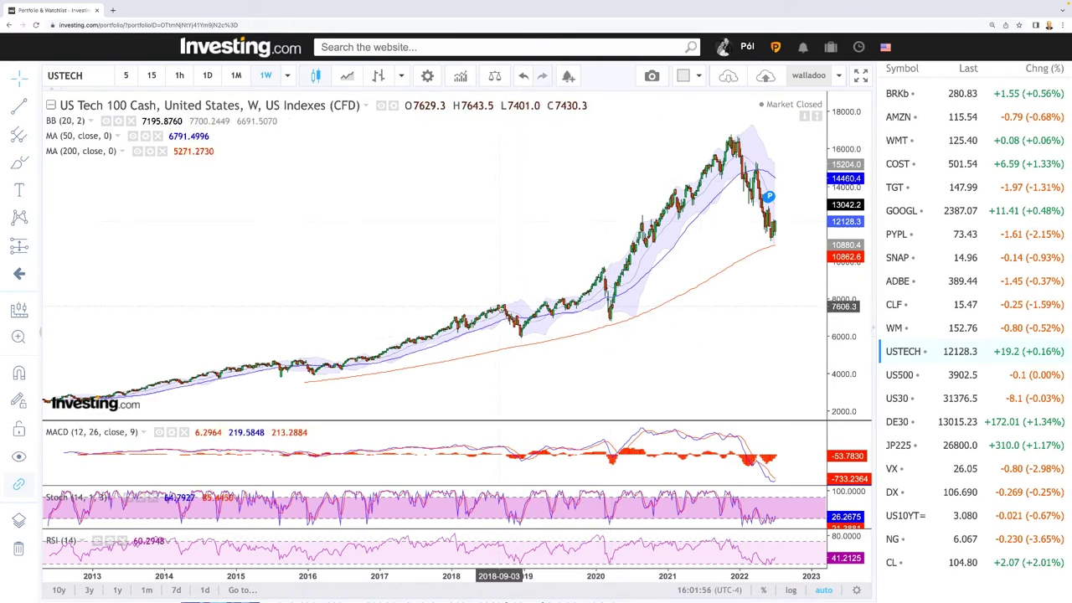
pyautogui.scroll(-3, 431, 361)
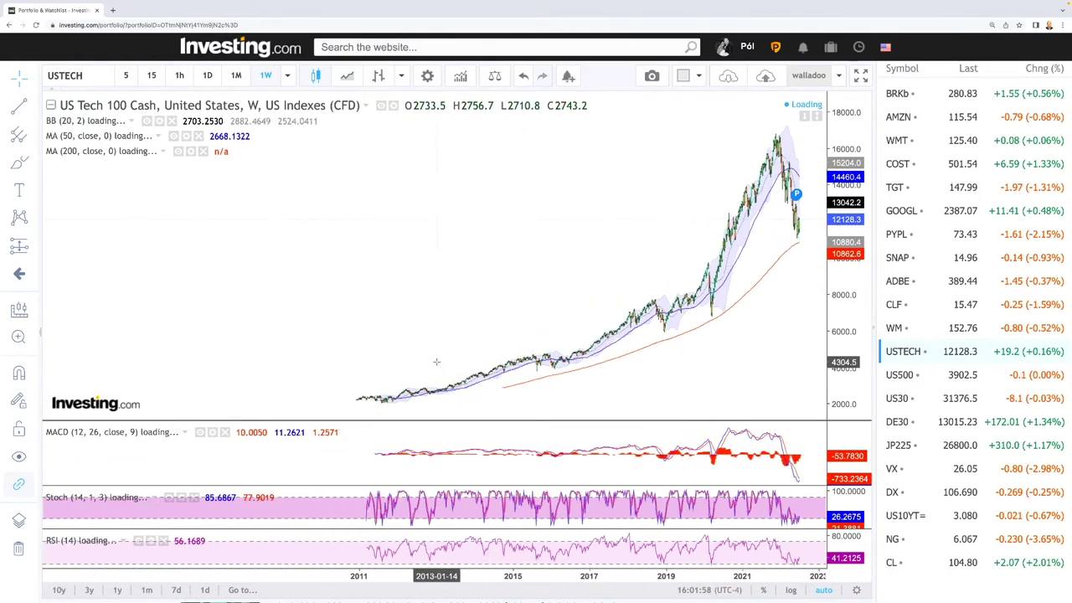
pyautogui.scroll(-1, 436, 362)
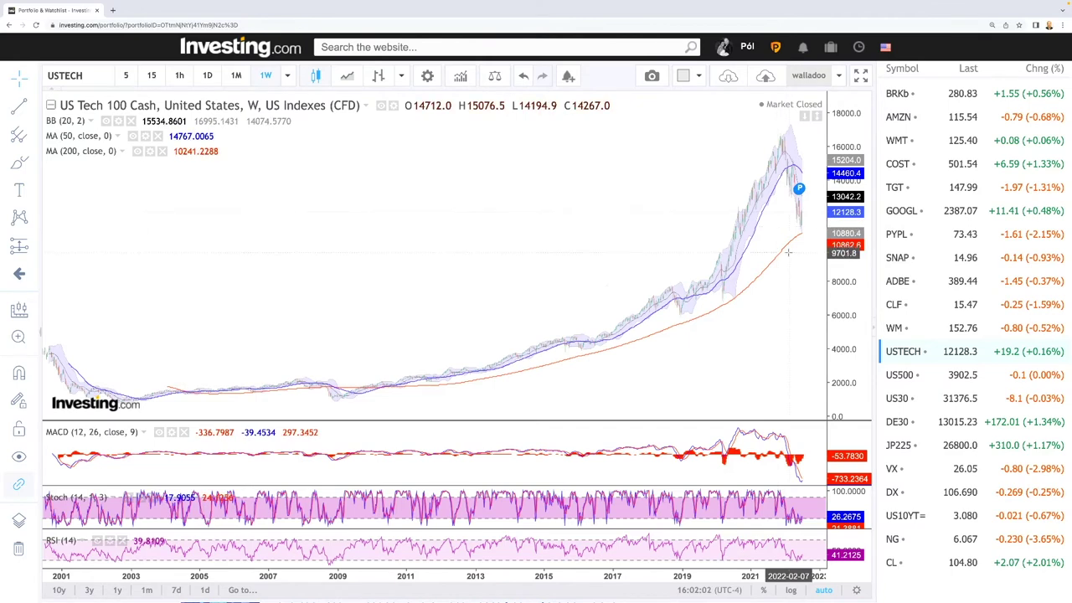
pyautogui.scroll(5, 787, 252)
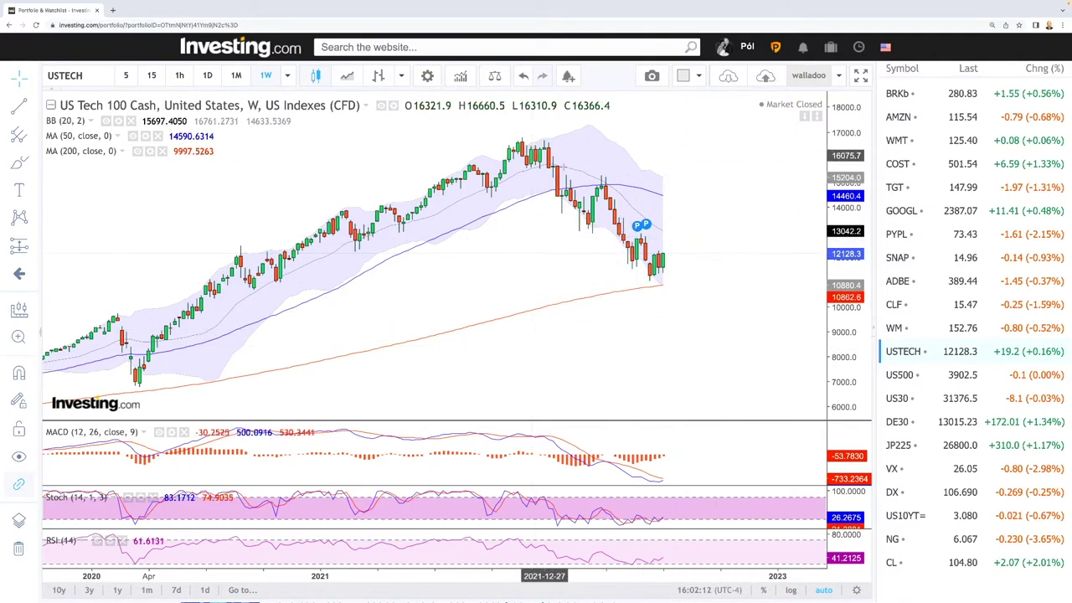
# Draw a Fib Retracement from the 16839.3 late-2021 high down to the 11053.1 low
pyautogui.moveTo(642, 226)
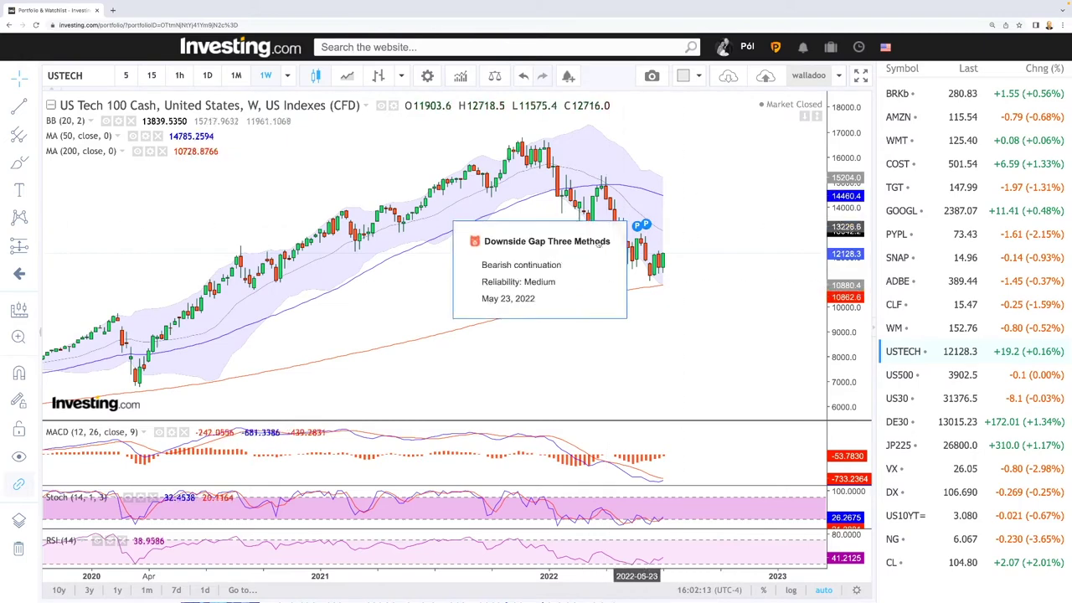
pyautogui.click(31, 137)
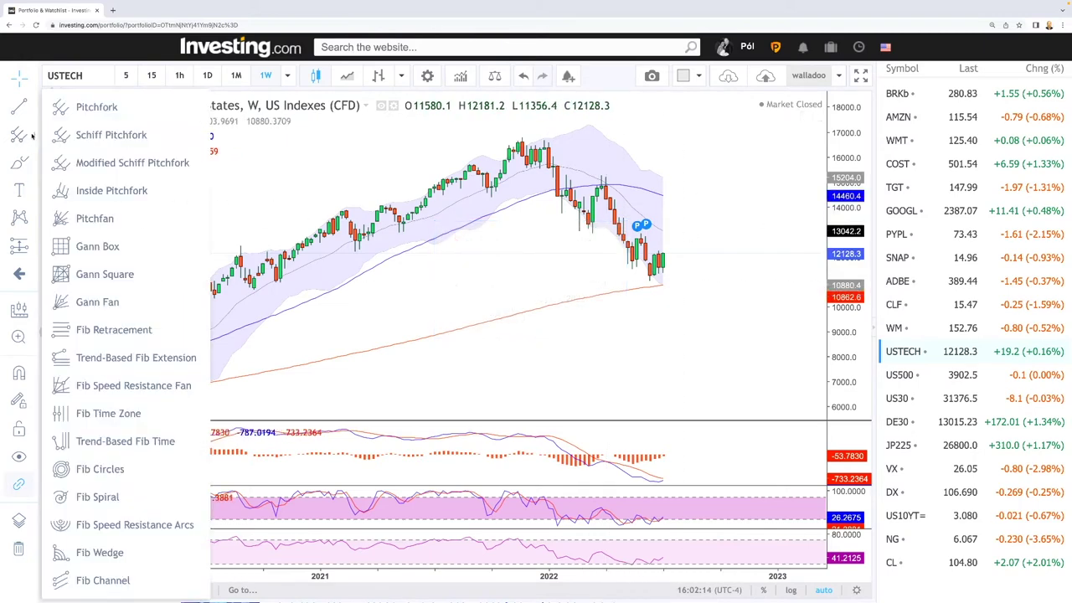
pyautogui.click(114, 330)
pyautogui.click(561, 155)
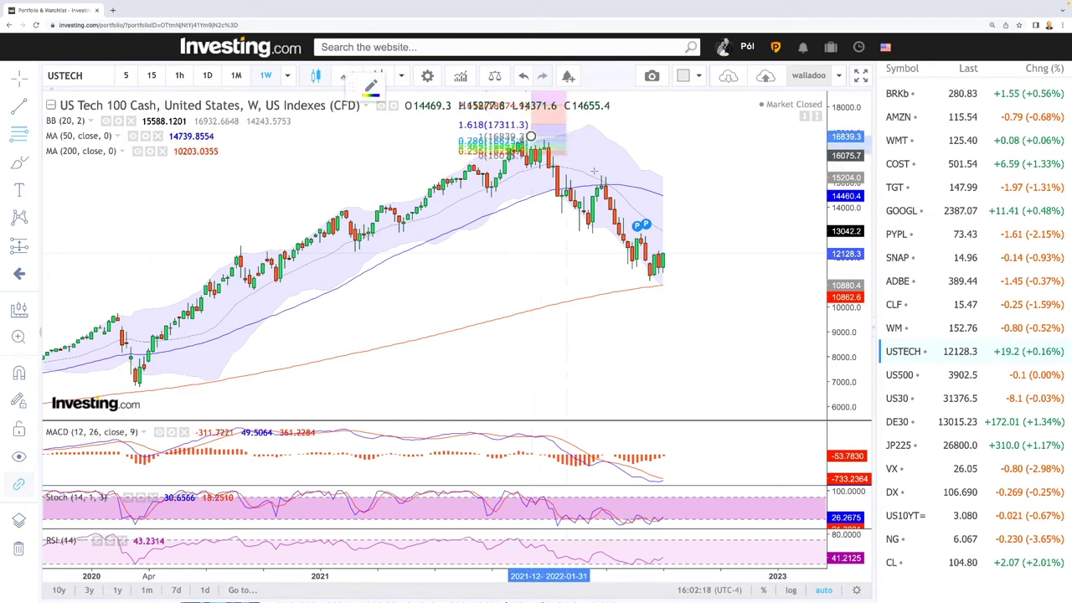
pyautogui.click(746, 280)
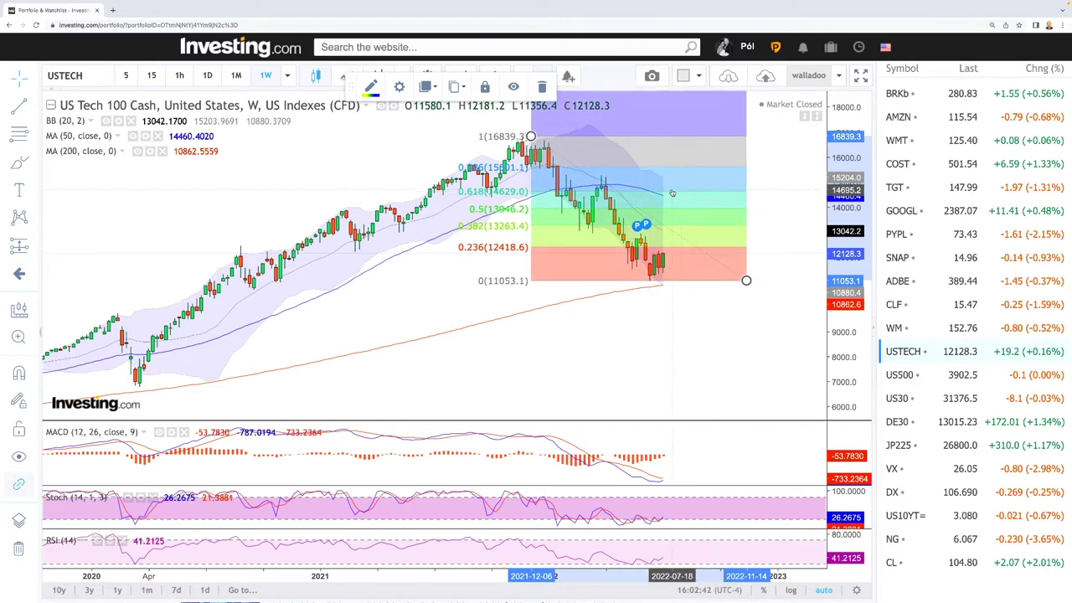
# Draw a short falling line to the 0.5 level, the 2021-peak-to-2022-low downtrend and a rebound line
pyautogui.click(18, 162)
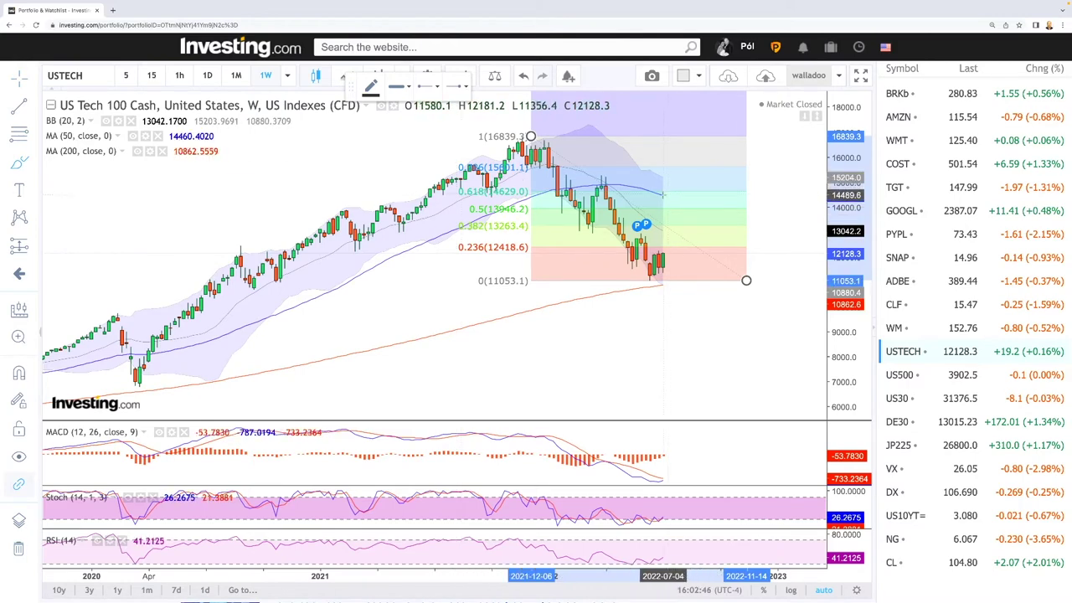
pyautogui.click(664, 195)
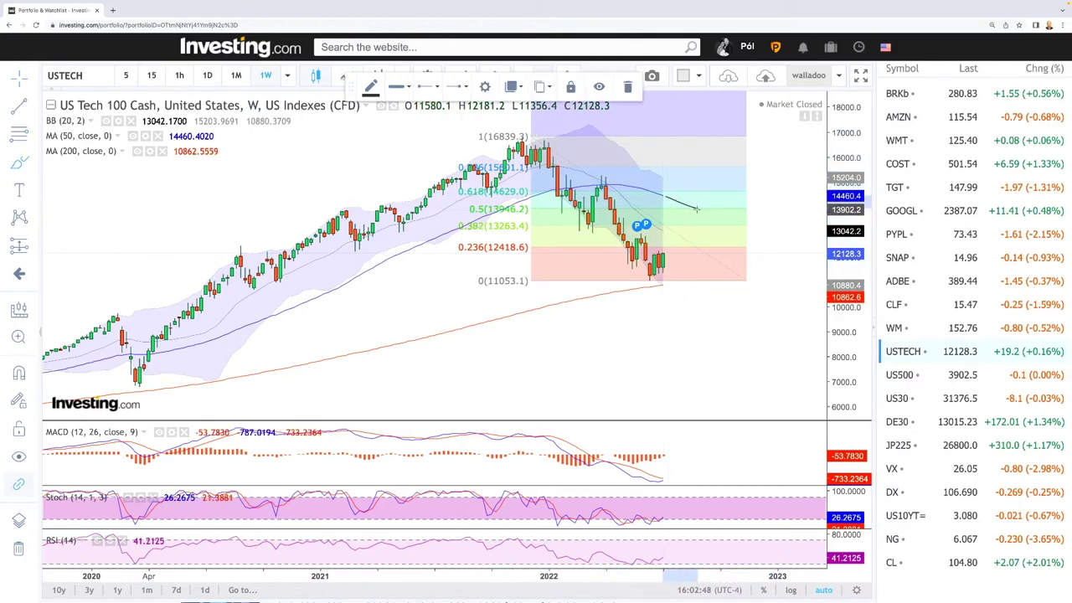
pyautogui.click(697, 209)
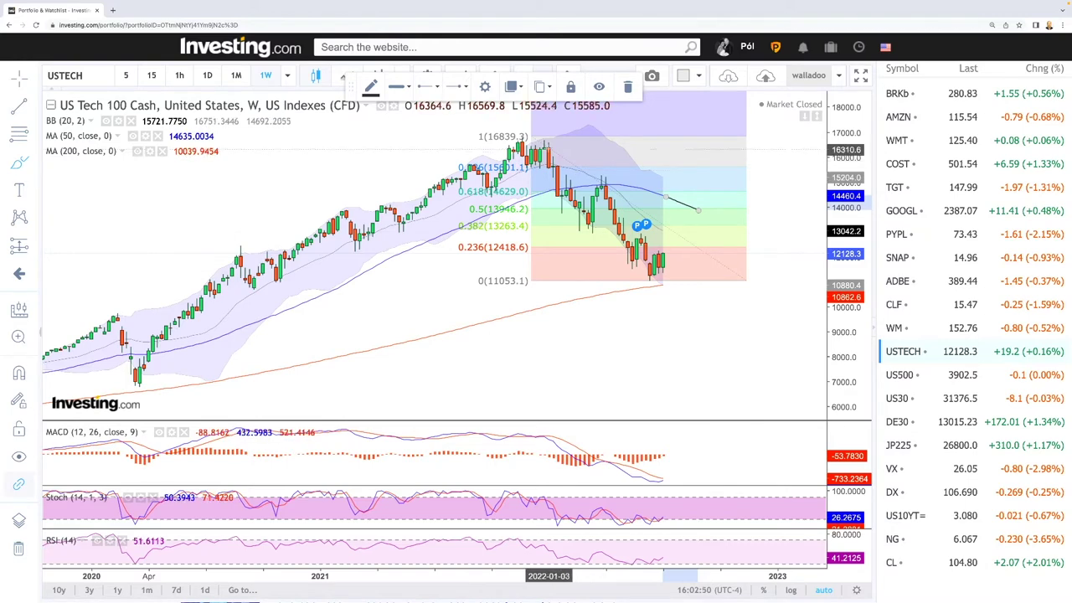
pyautogui.click(546, 148)
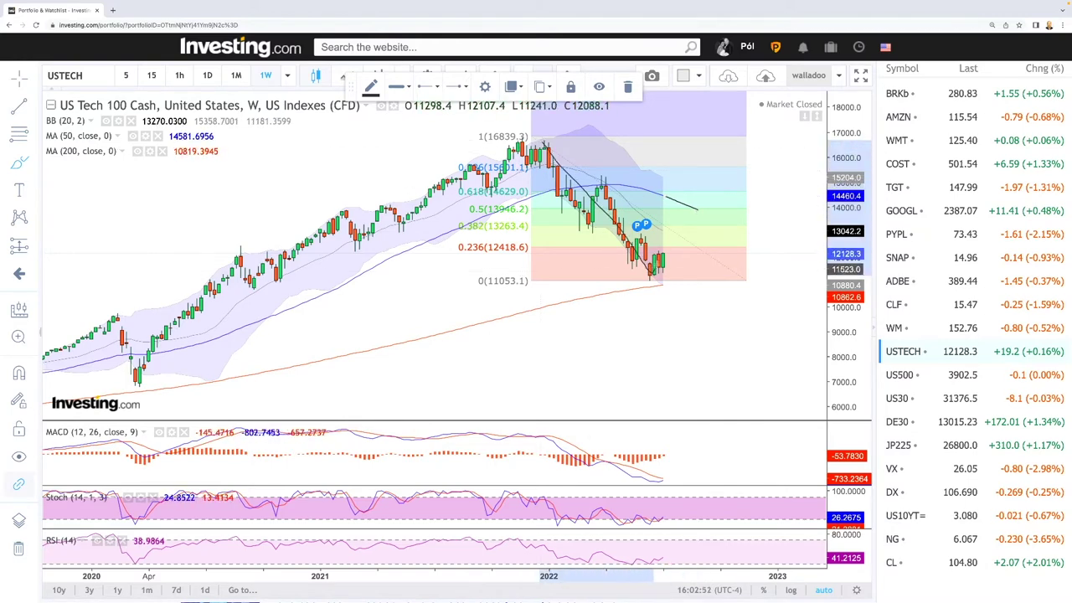
pyautogui.click(660, 256)
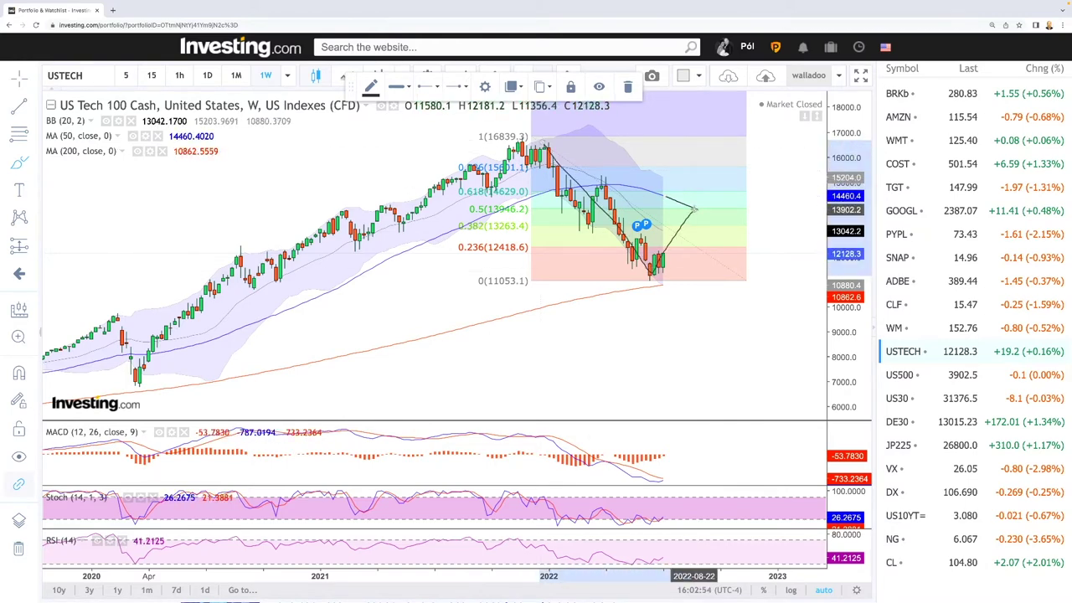
pyautogui.click(695, 211)
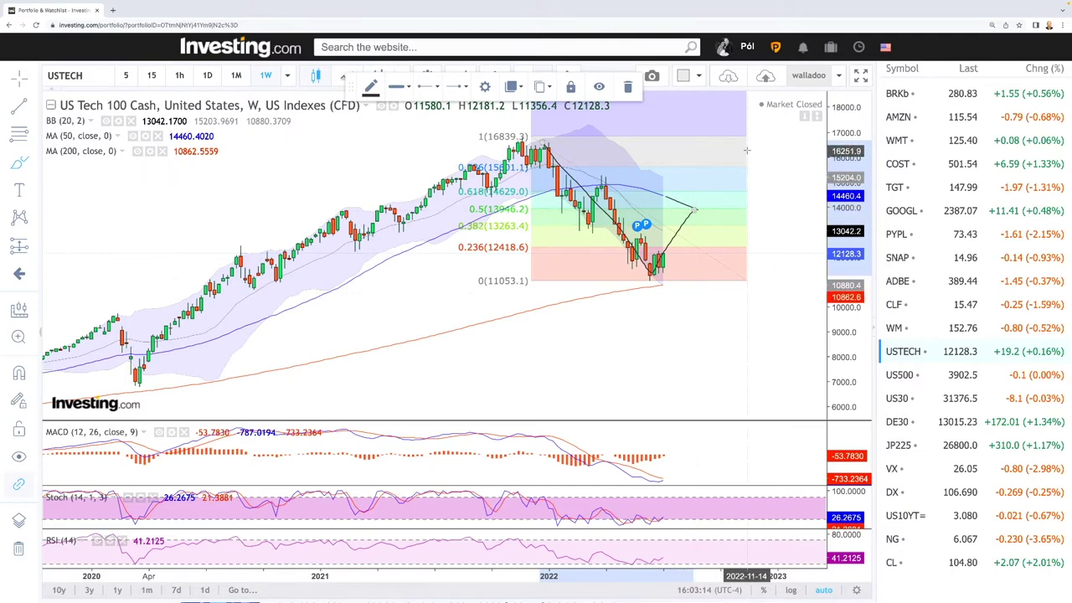
pyautogui.scroll(-3, 727, 270)
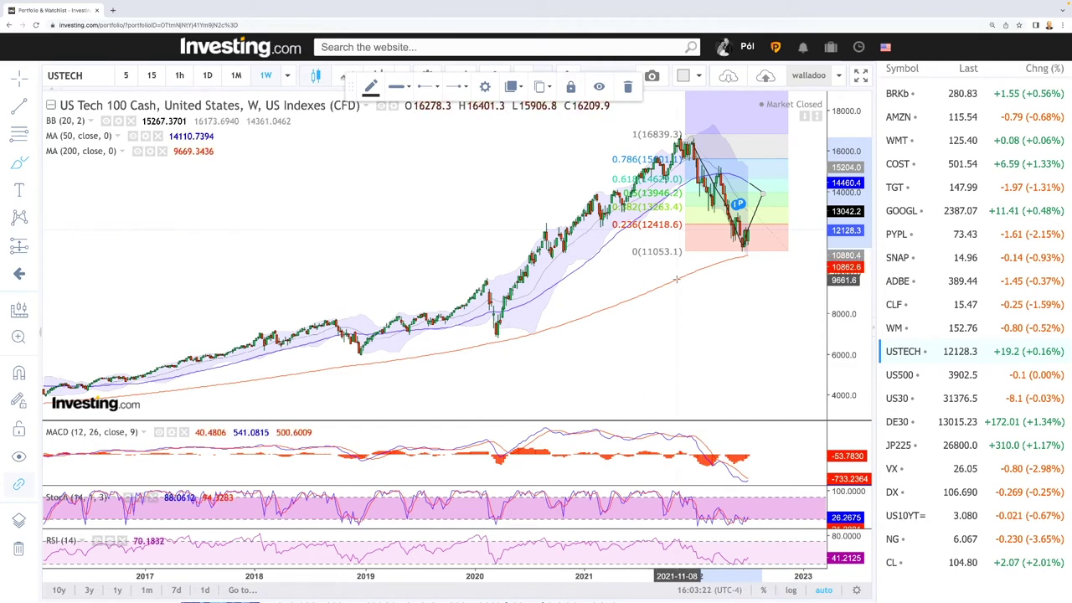
pyautogui.scroll(4, 677, 288)
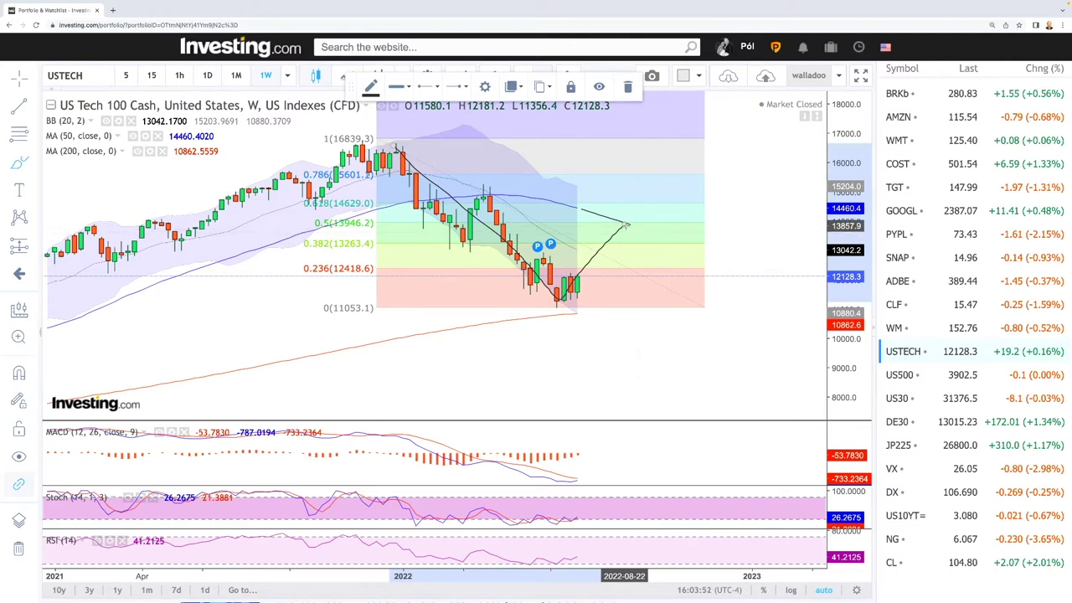
pyautogui.click(625, 225)
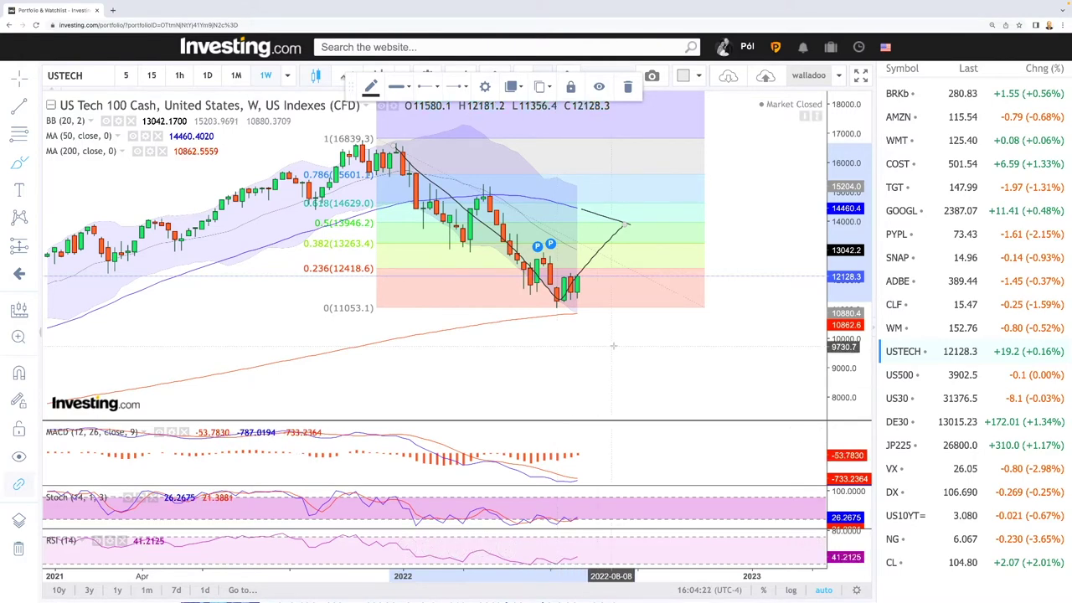
pyautogui.scroll(-5, 613, 362)
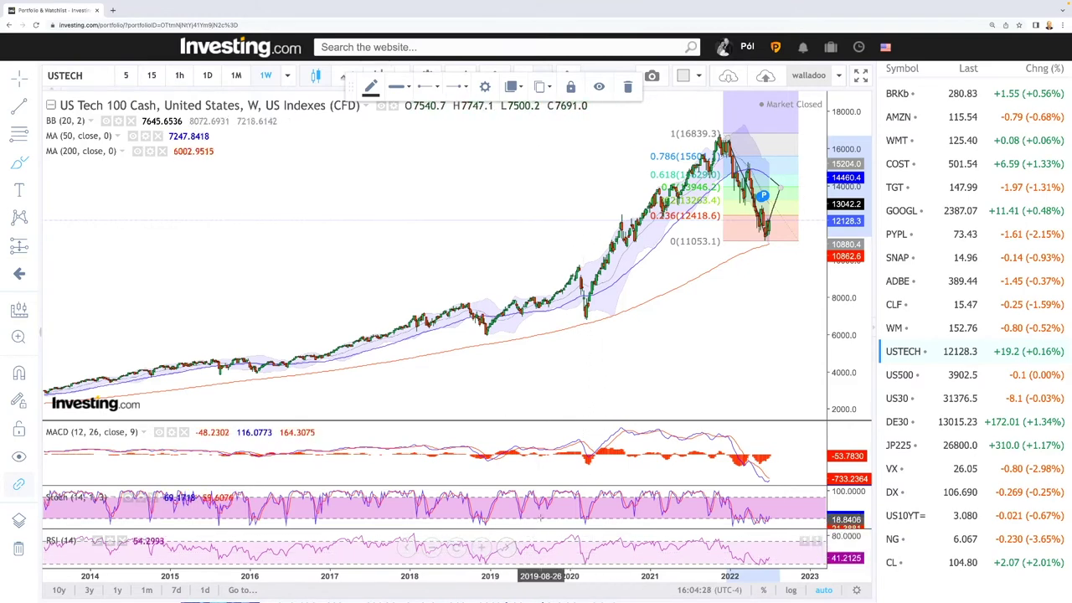
pyautogui.scroll(-2, 519, 552)
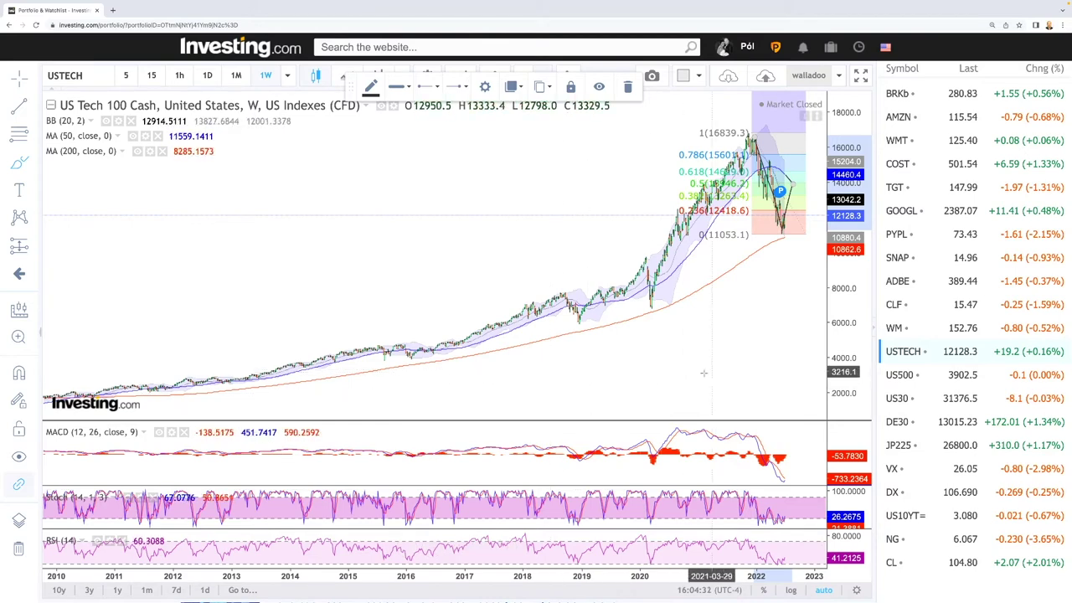
pyautogui.scroll(-2, 675, 369)
pyautogui.scroll(-2, 675, 369)
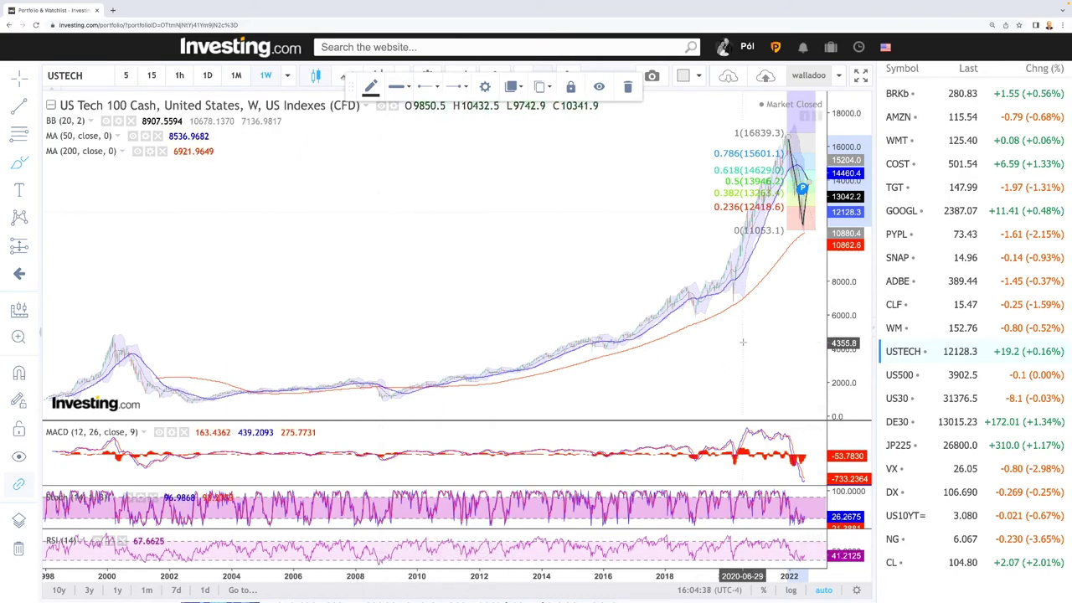
pyautogui.scroll(5, 742, 342)
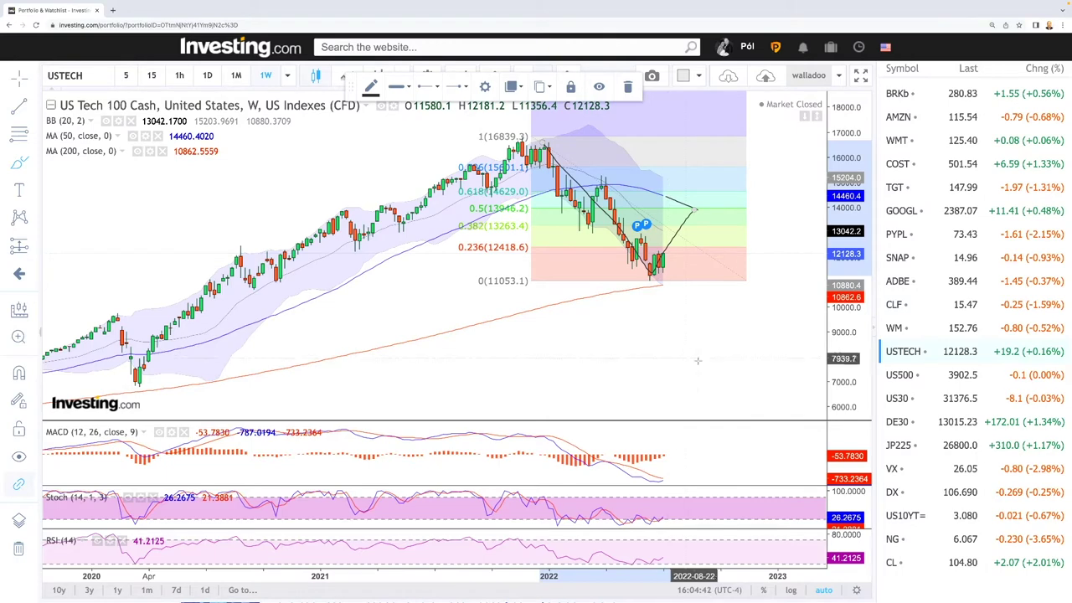
# Remove the projected trend lines and delete the existing Fibonacci retracement
pyautogui.scroll(2, 701, 347)
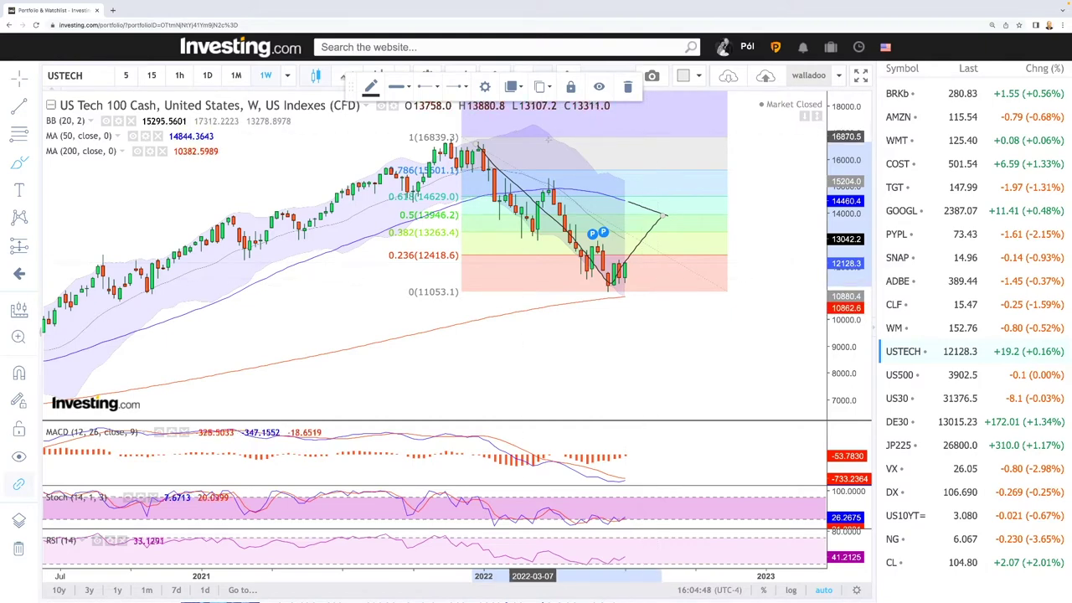
pyautogui.click(627, 86)
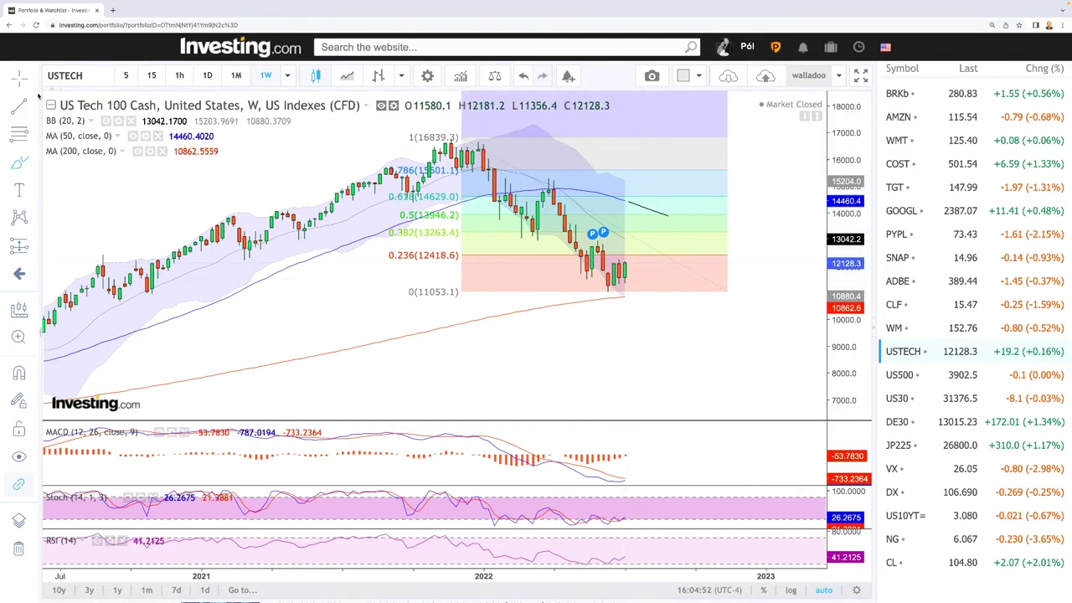
pyautogui.click(725, 291)
pyautogui.press('Delete')
# Draw a Fib Retracement from the March 2020 low to the 2021 peak, then load US500
pyautogui.scroll(-3, 654, 298)
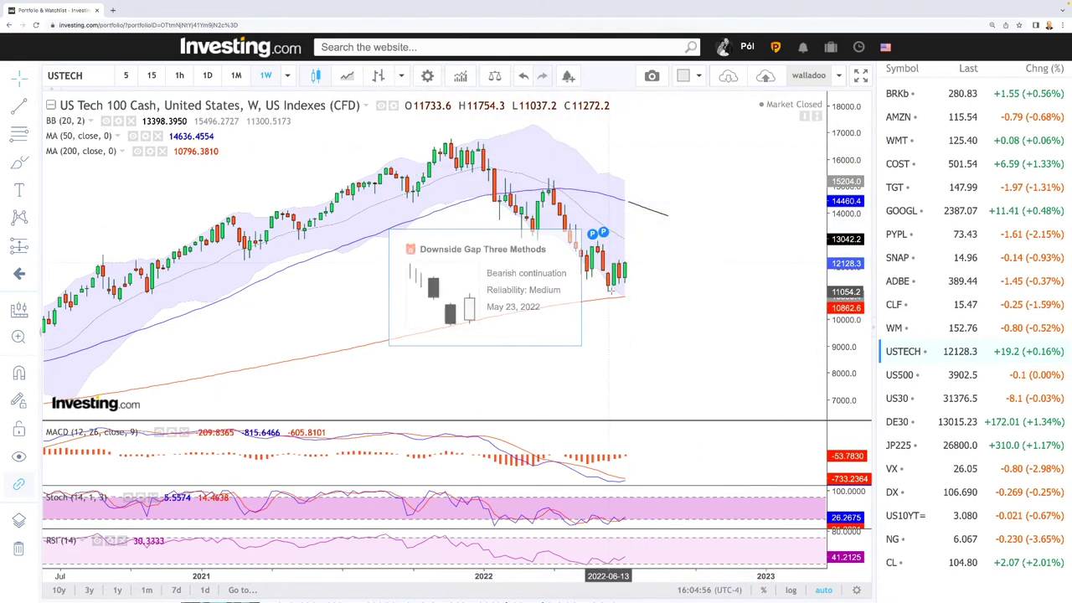
pyautogui.scroll(-3, 613, 296)
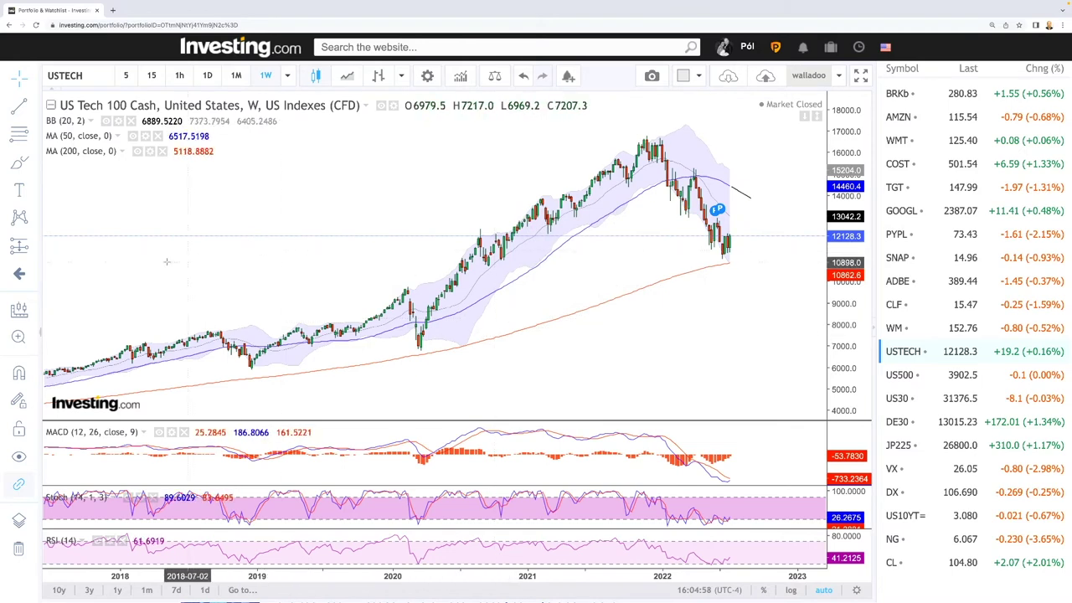
pyautogui.click(31, 136)
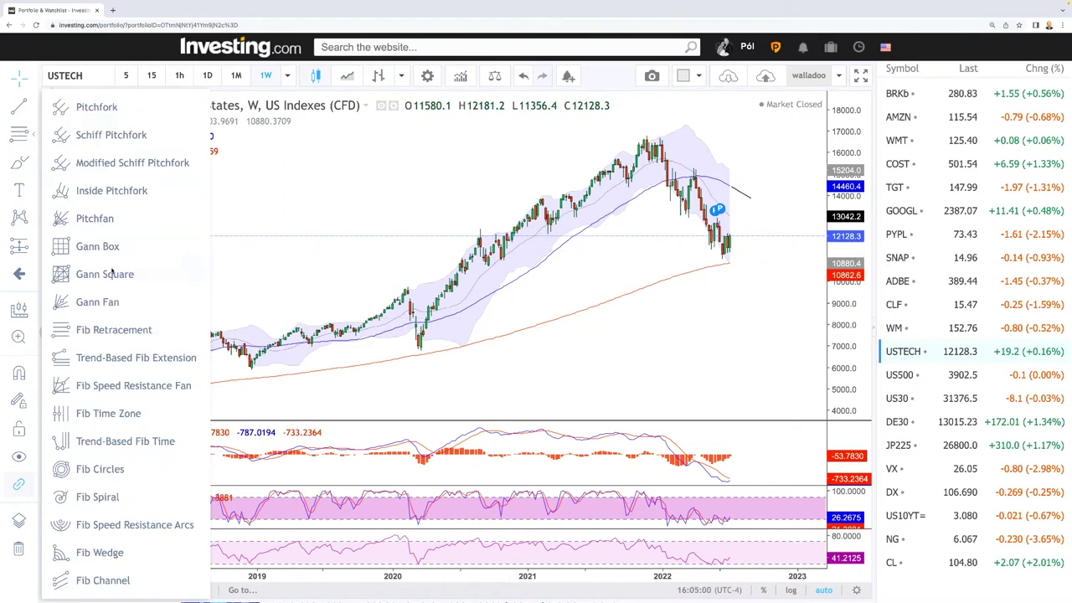
pyautogui.click(117, 330)
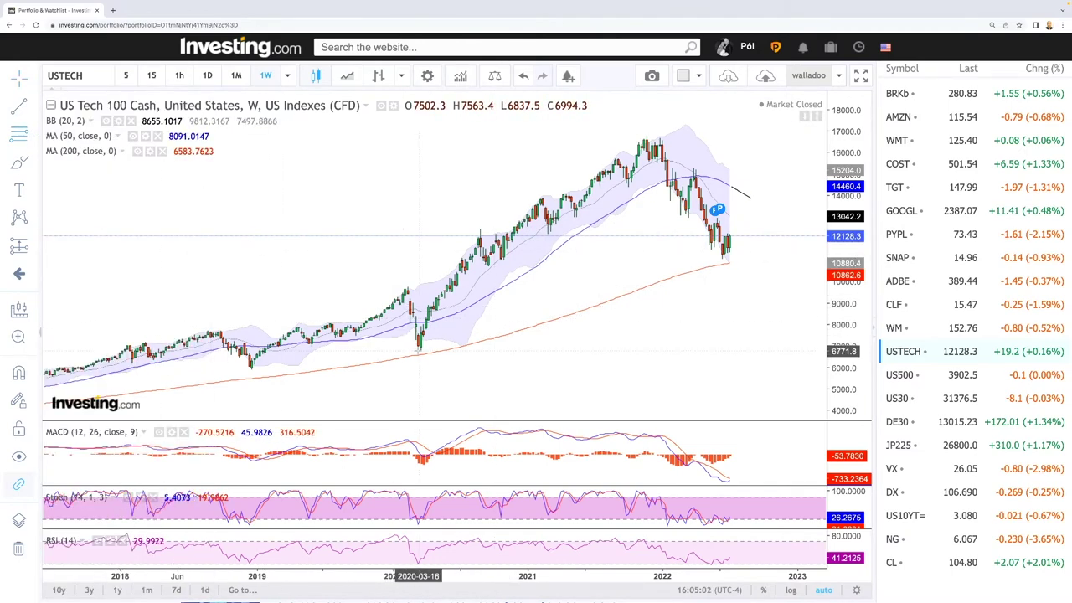
pyautogui.moveTo(417, 352); pyautogui.dragTo(778, 135)
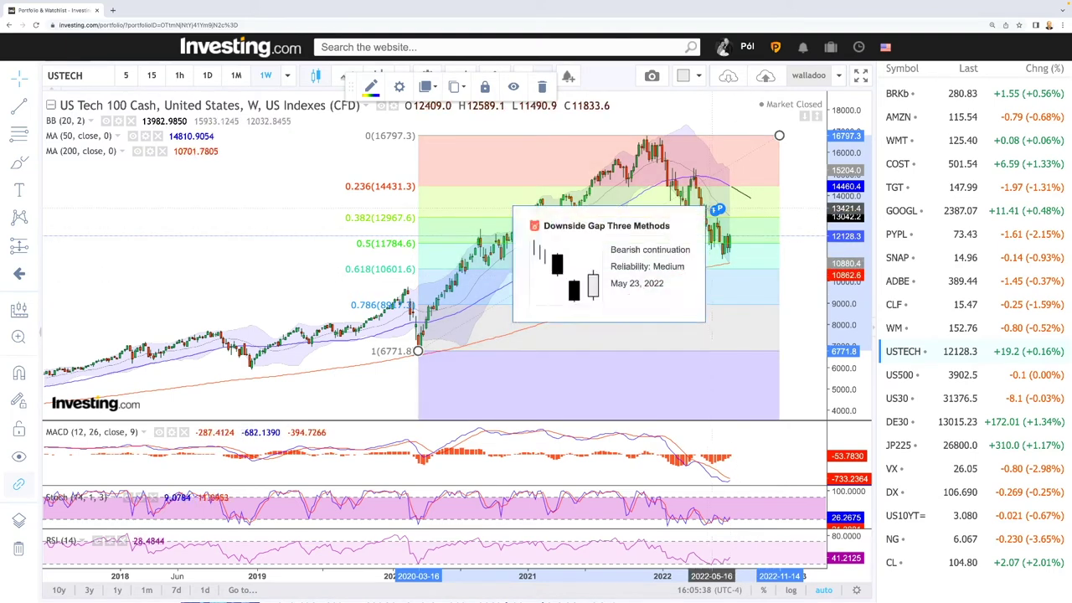
pyautogui.scroll(4, 745, 266)
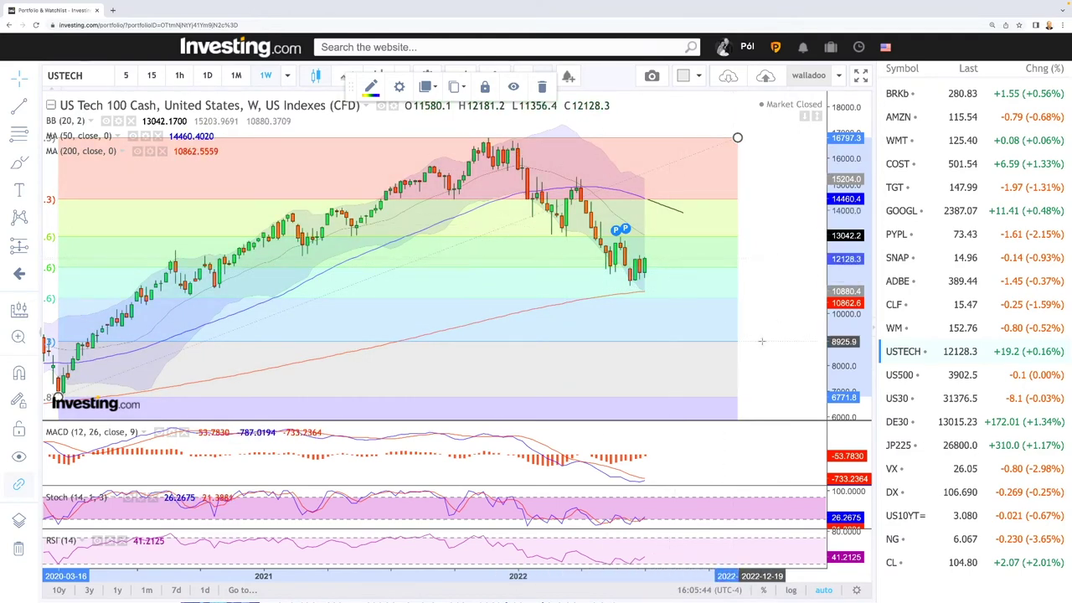
pyautogui.click(901, 375)
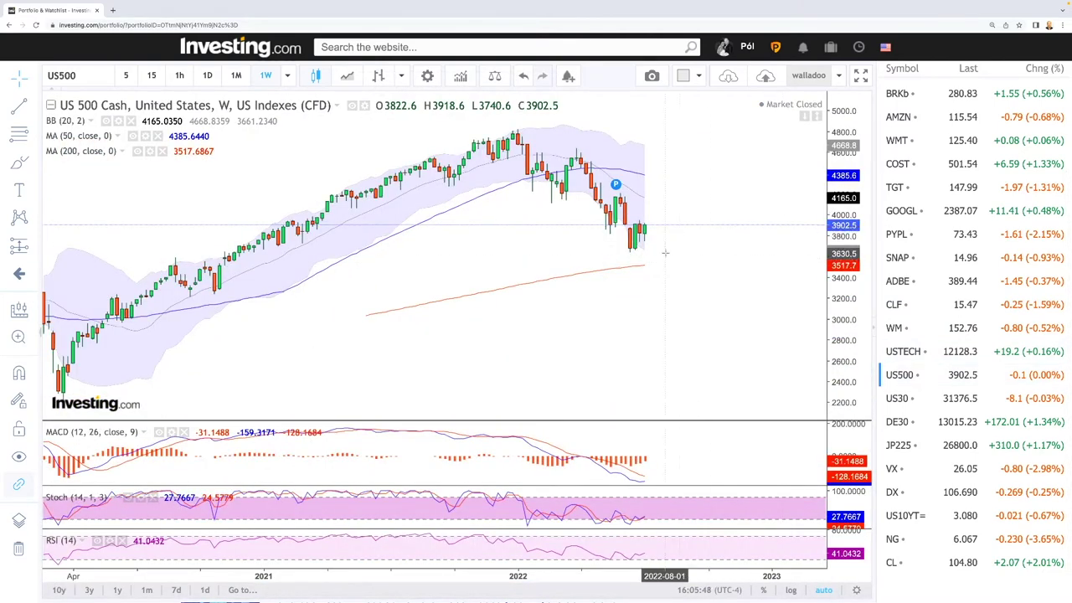
pyautogui.scroll(-3, 665, 252)
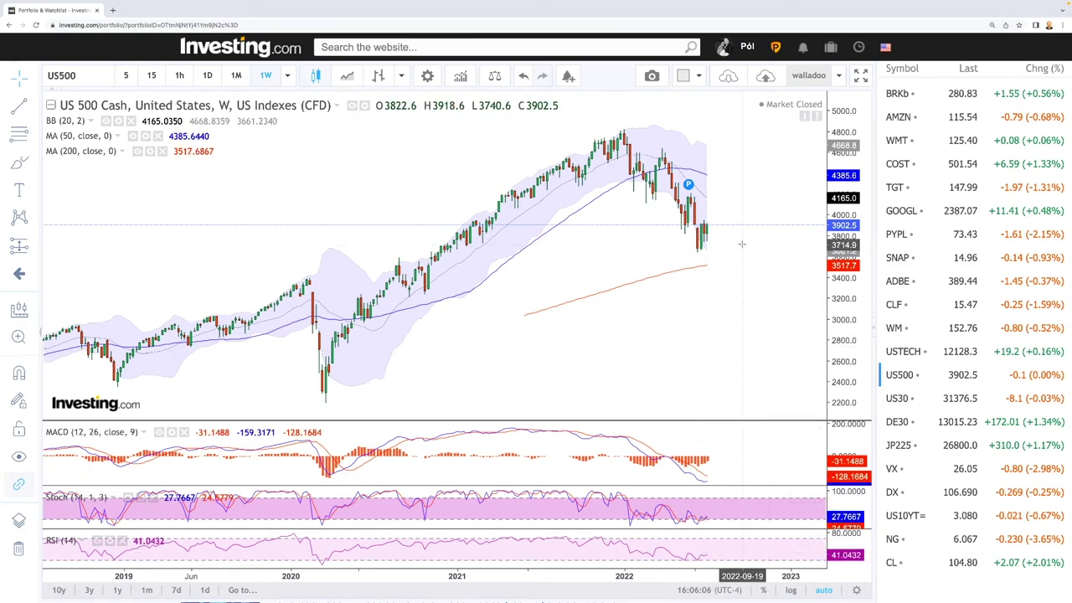
pyautogui.scroll(-5, 741, 244)
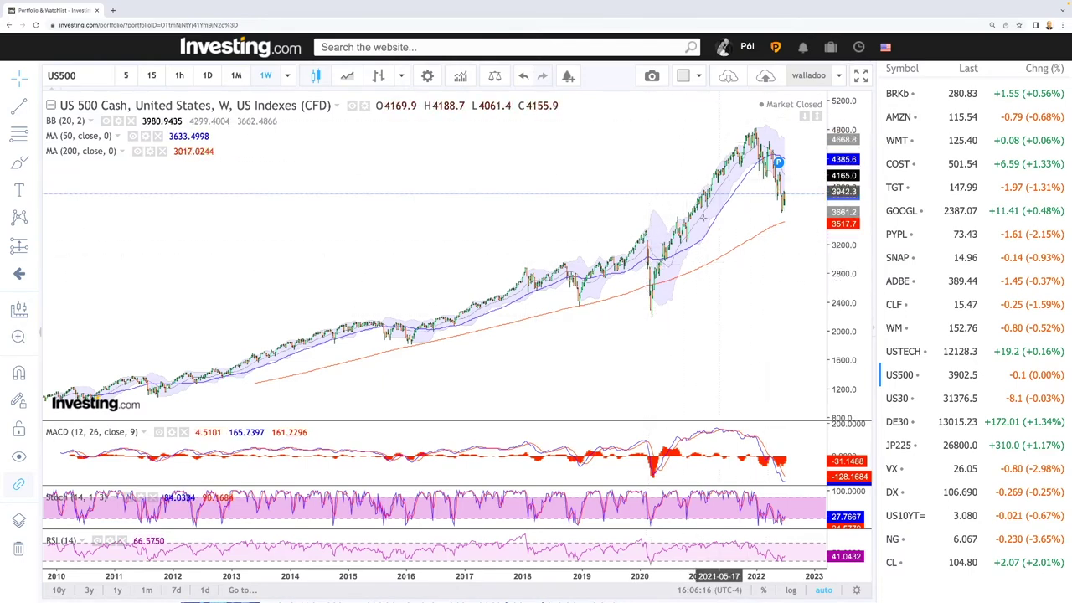
pyautogui.scroll(5, 719, 194)
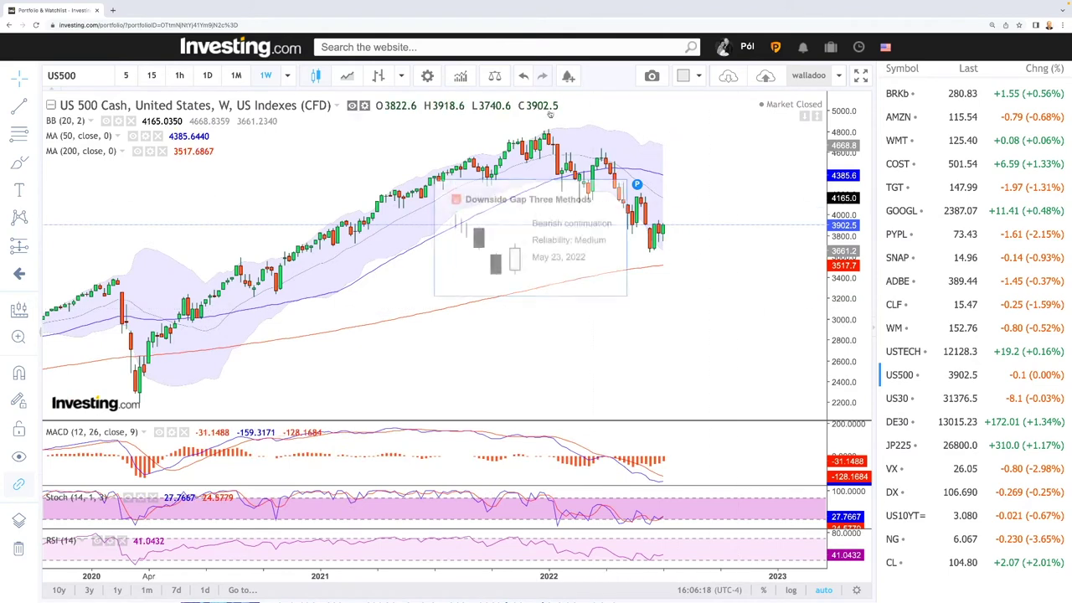
pyautogui.scroll(1, 674, 266)
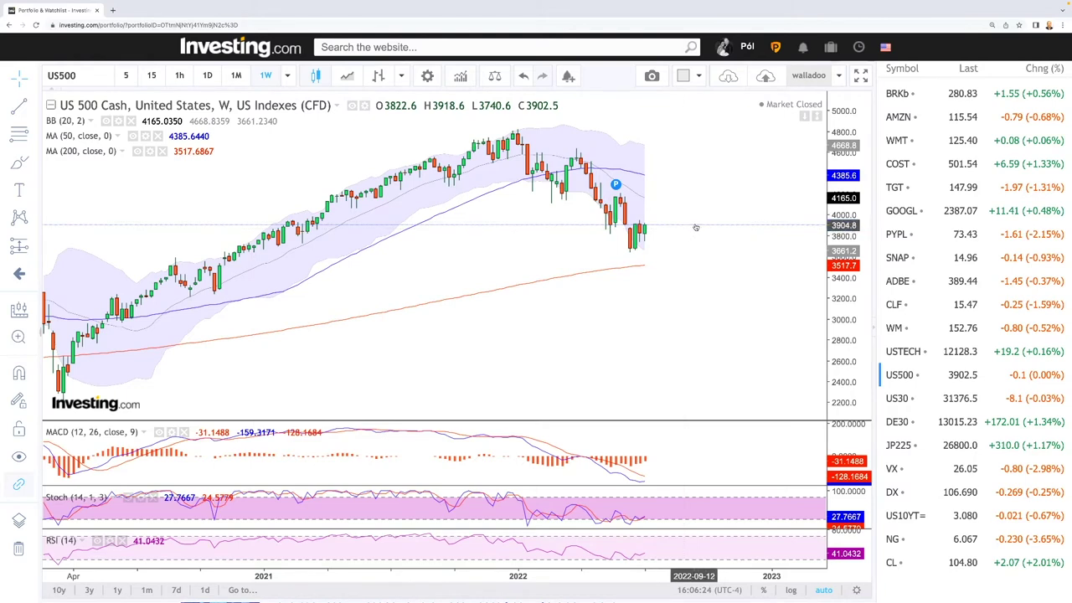
pyautogui.scroll(1, 695, 227)
pyautogui.scroll(-1, 649, 232)
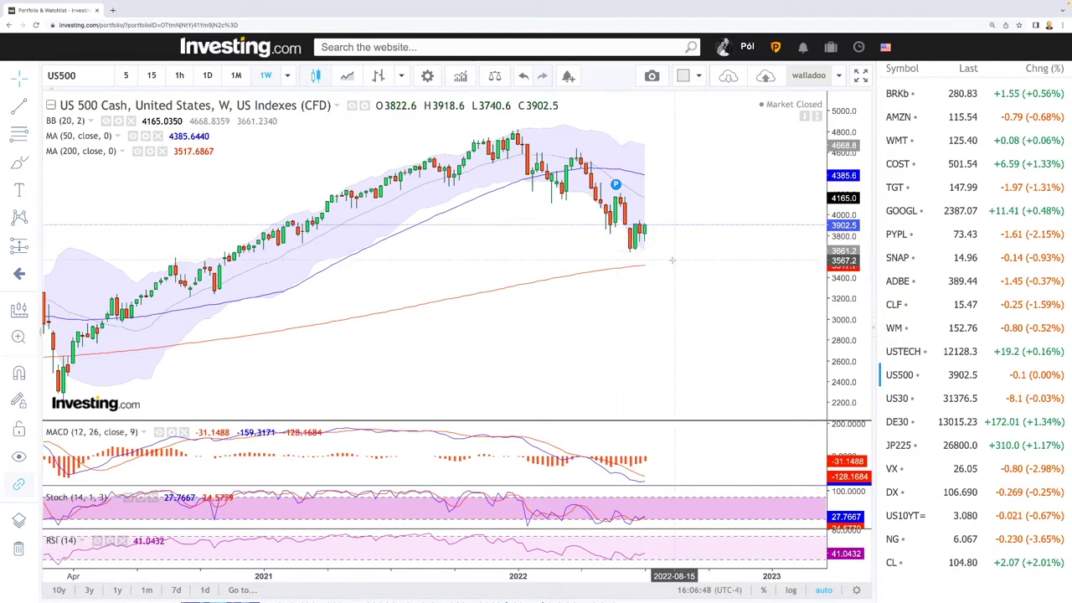
pyautogui.scroll(-2, 665, 259)
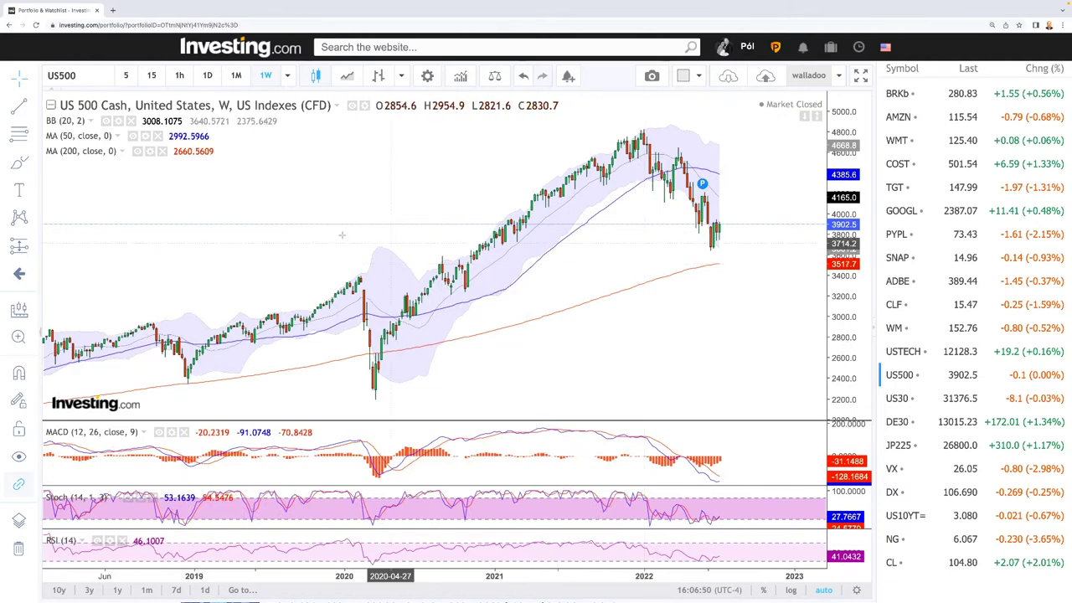
pyautogui.click(32, 136)
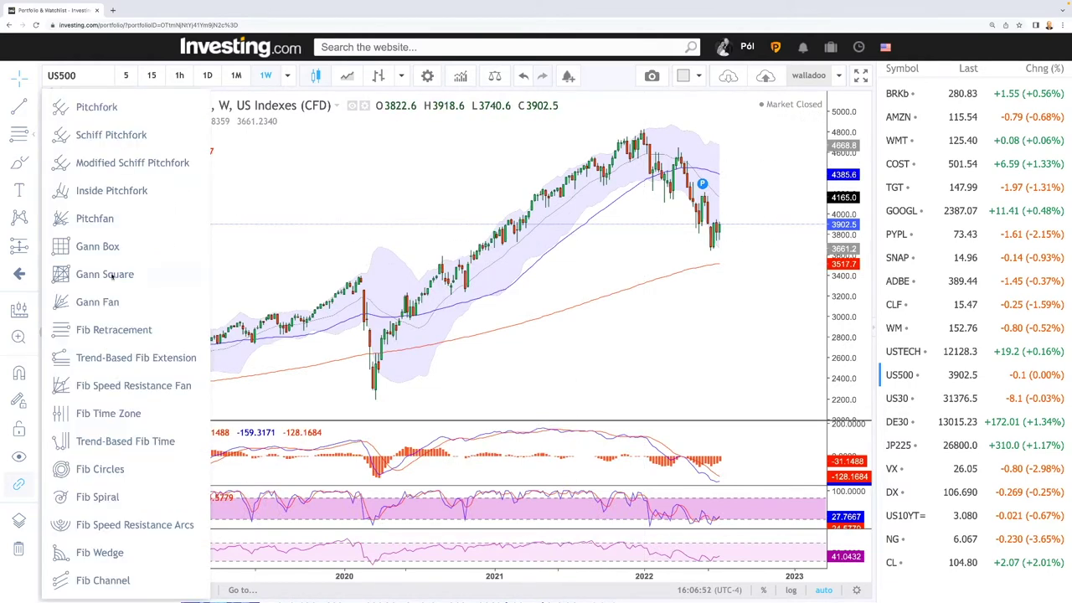
pyautogui.click(122, 324)
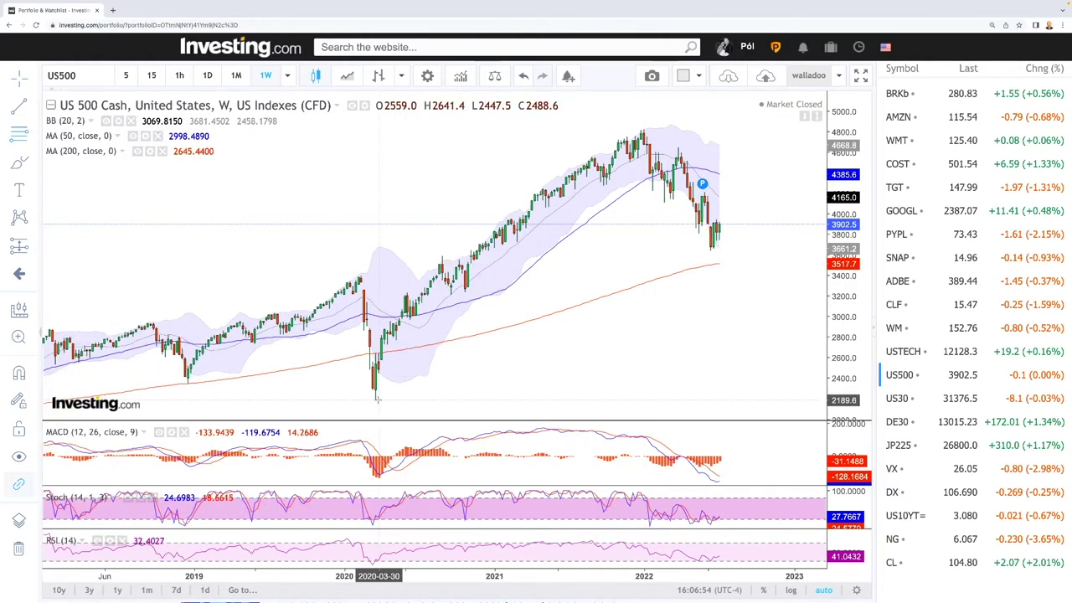
pyautogui.click(378, 399)
pyautogui.click(760, 132)
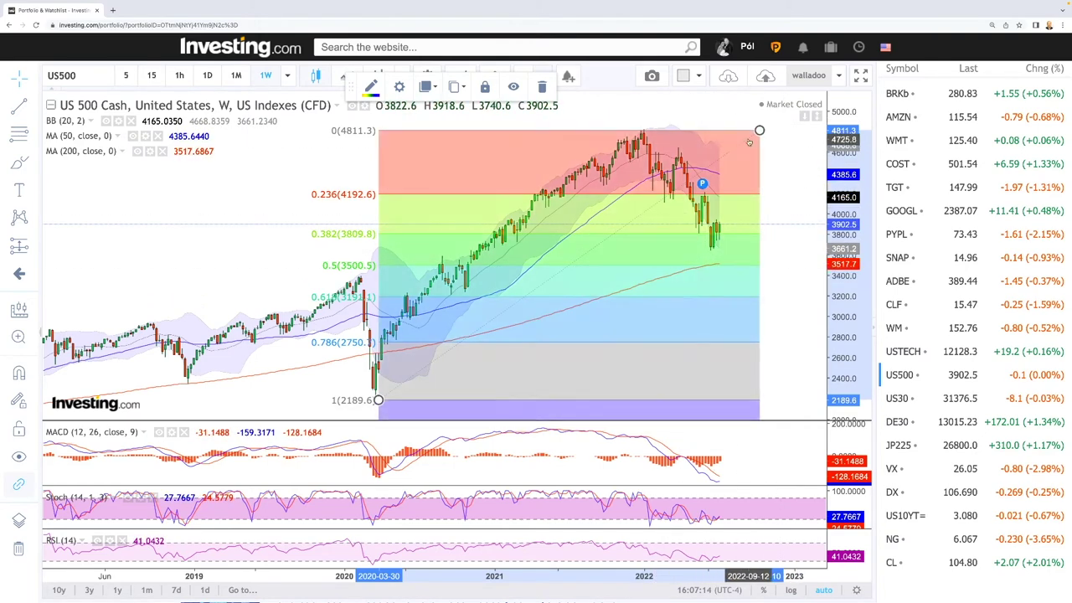
pyautogui.scroll(2, 764, 193)
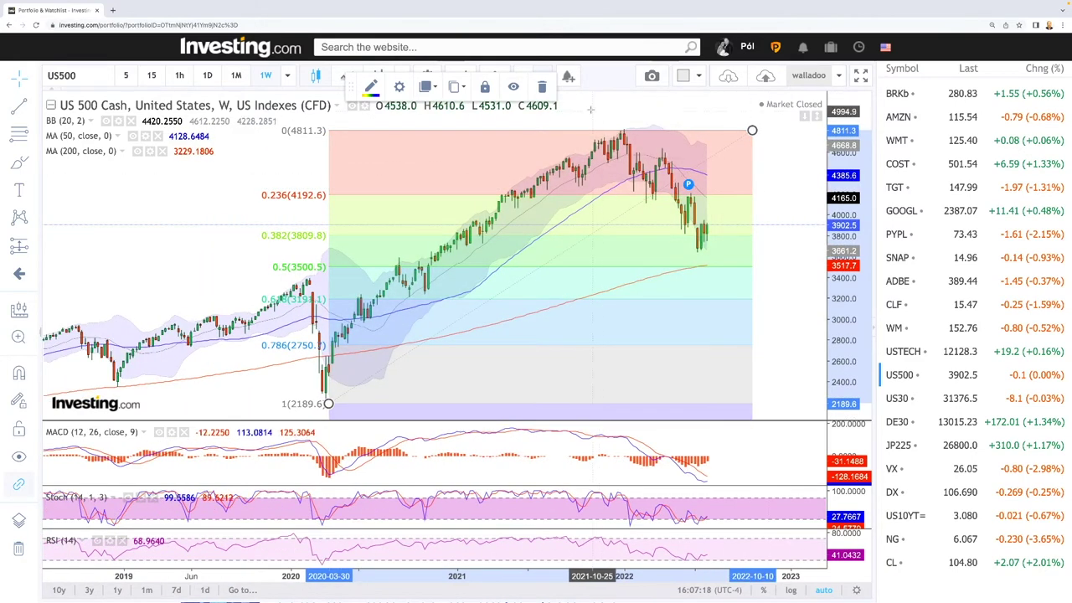
pyautogui.press('Delete')
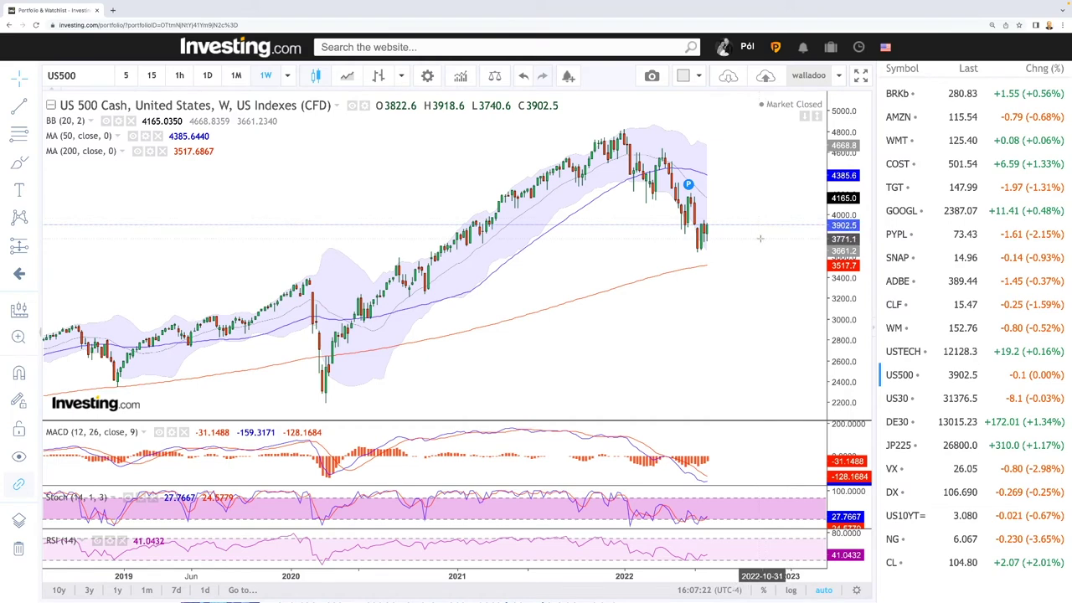
pyautogui.scroll(2, 760, 236)
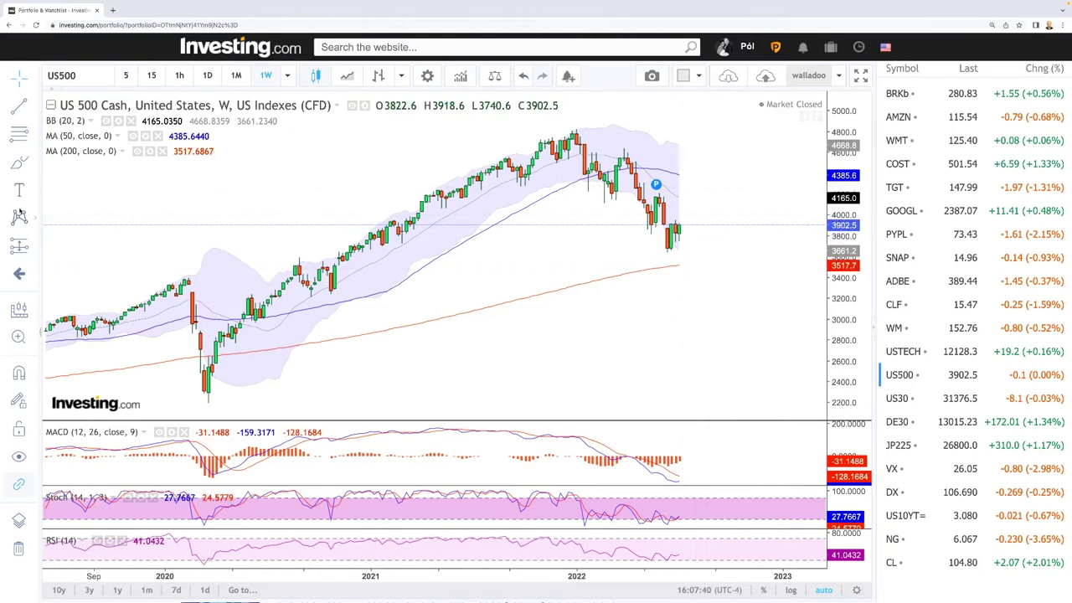
# Draw a Fib Retracement on US500 from the 4819.1 January 2022 high to the 3644.6 low
pyautogui.click(33, 134)
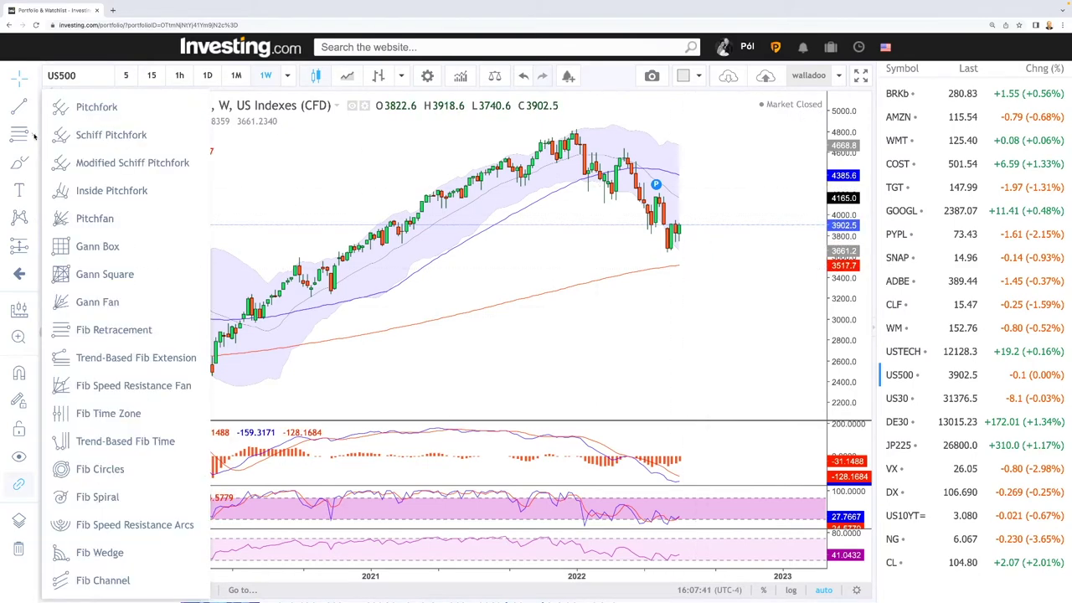
pyautogui.click(120, 329)
pyautogui.click(587, 130)
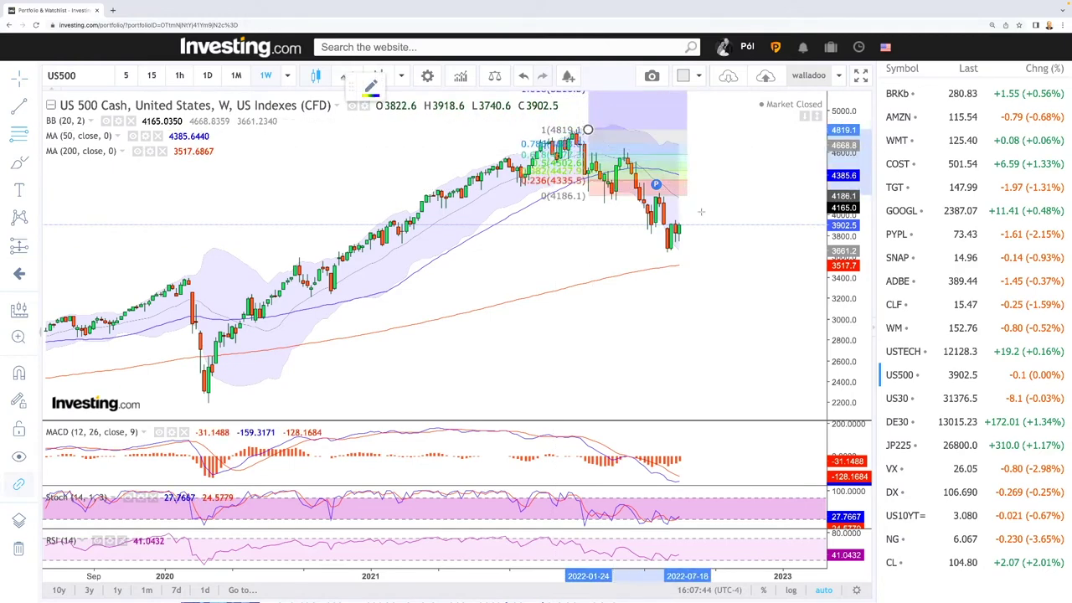
pyautogui.click(735, 252)
pyautogui.scroll(2, 745, 246)
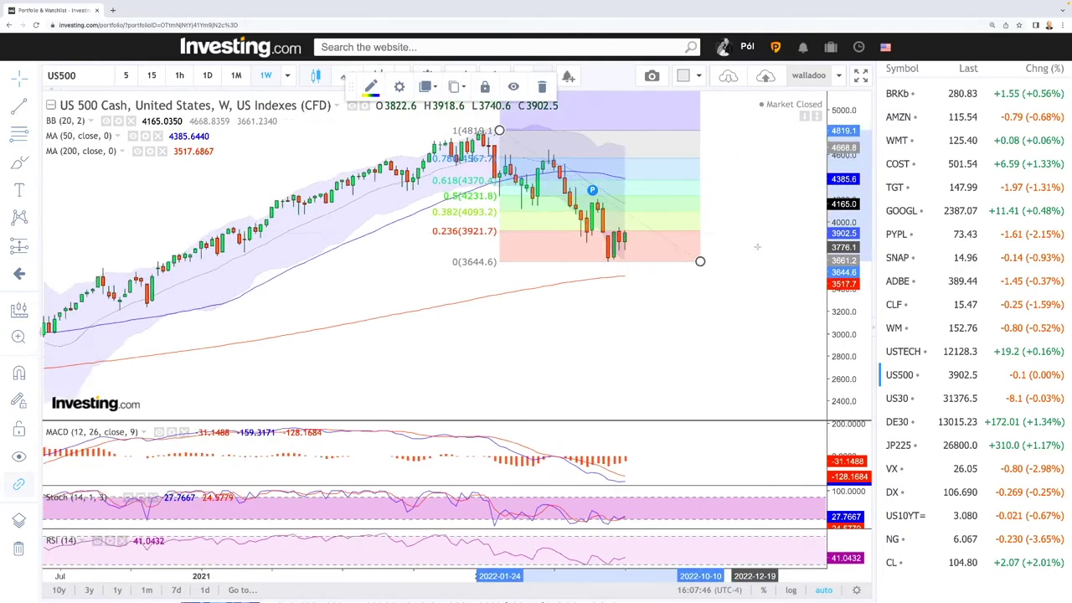
pyautogui.scroll(2, 757, 247)
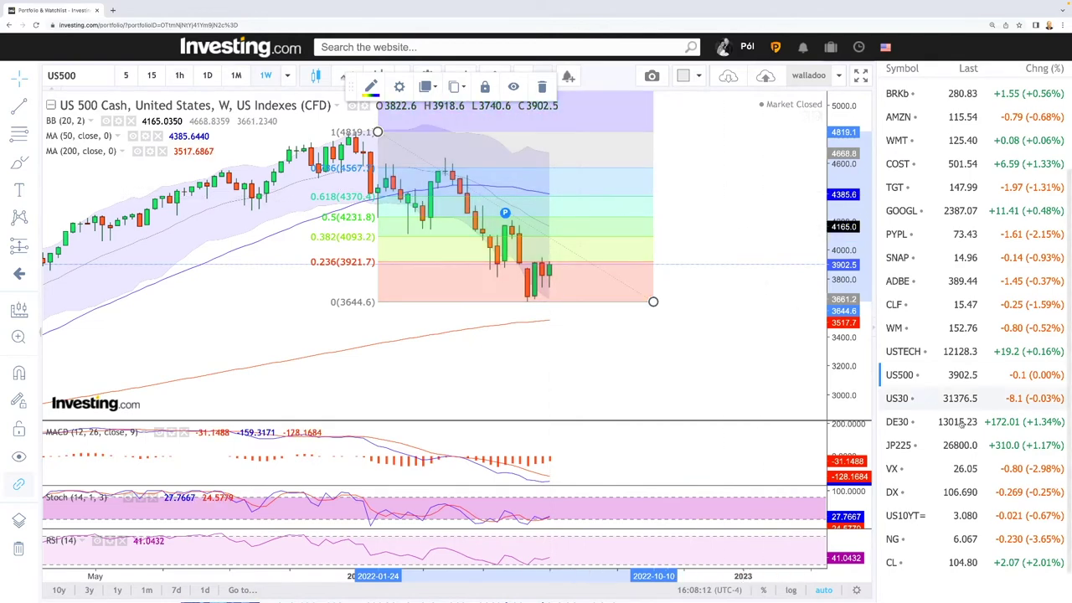
# Load the US30 chart from the watchlist and zoom and pan to frame recent price action
pyautogui.click(922, 399)
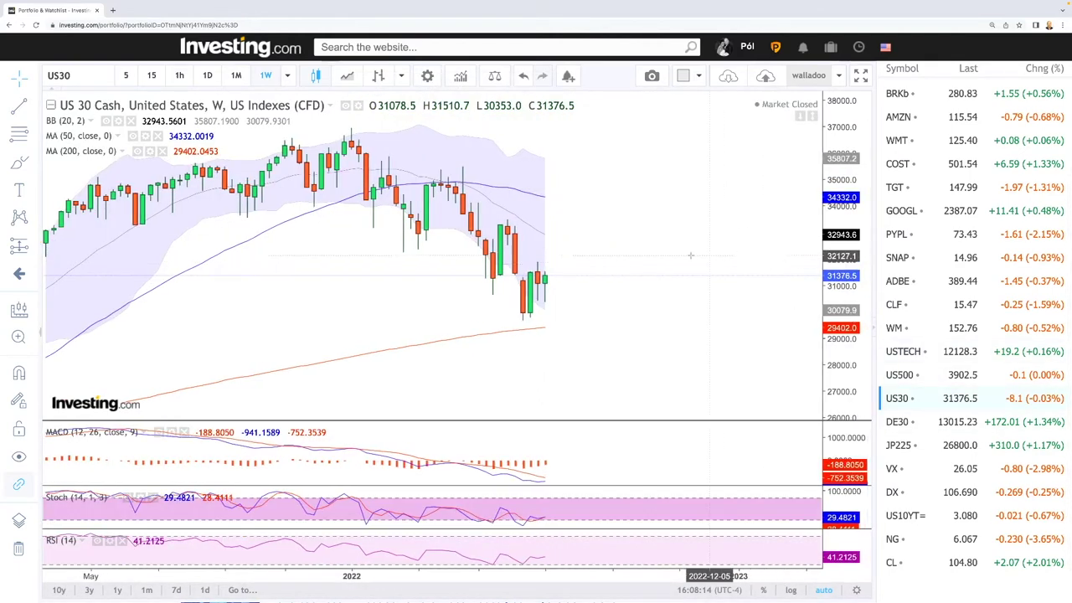
pyautogui.scroll(-3, 608, 284)
pyautogui.scroll(2, 627, 266)
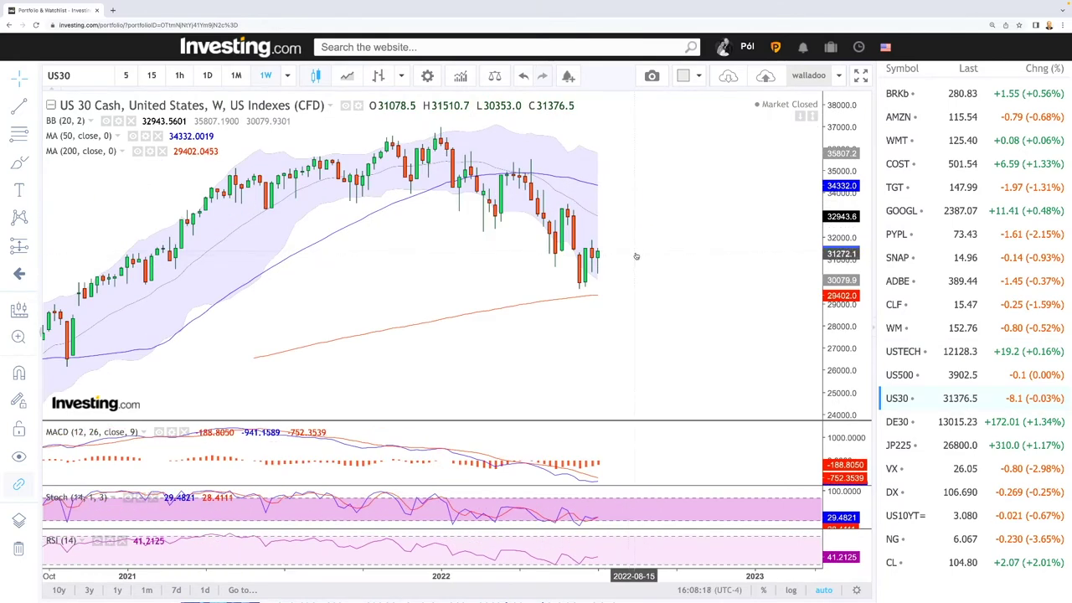
pyautogui.scroll(-2, 657, 226)
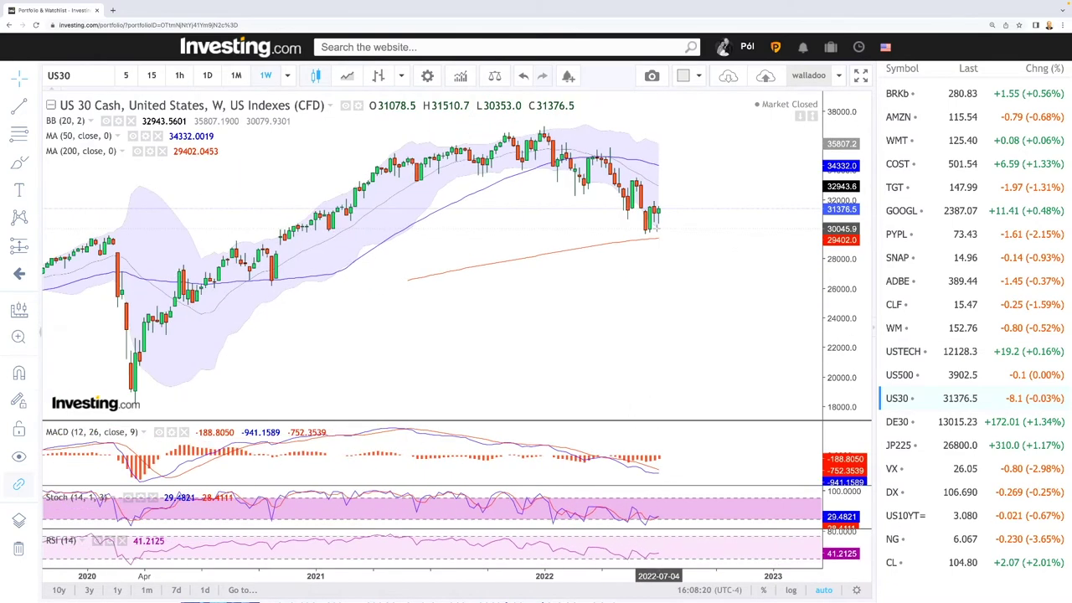
pyautogui.scroll(-2, 658, 228)
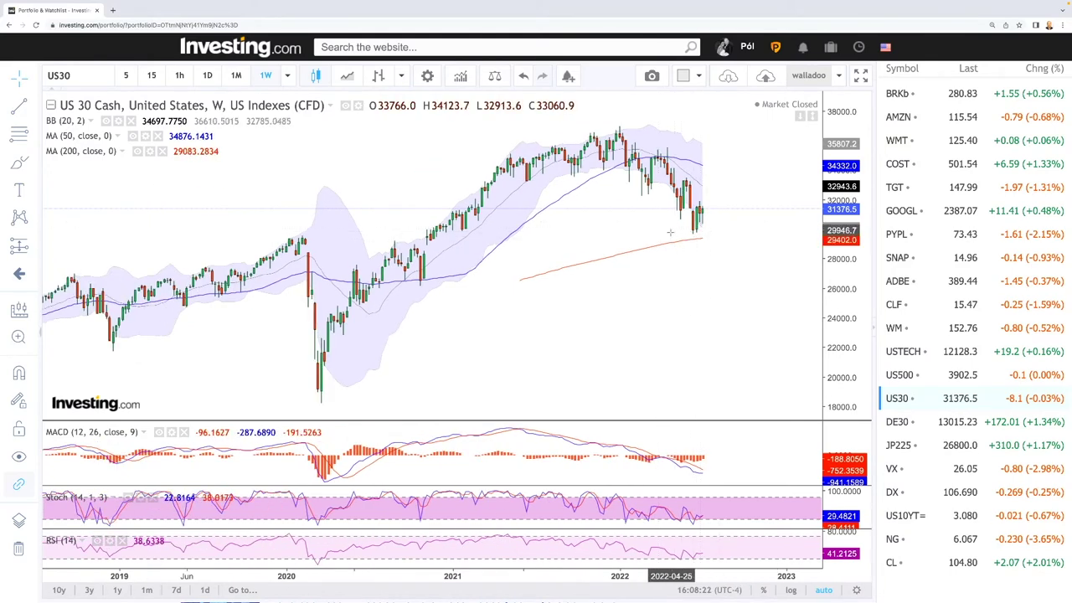
pyautogui.scroll(2, 698, 242)
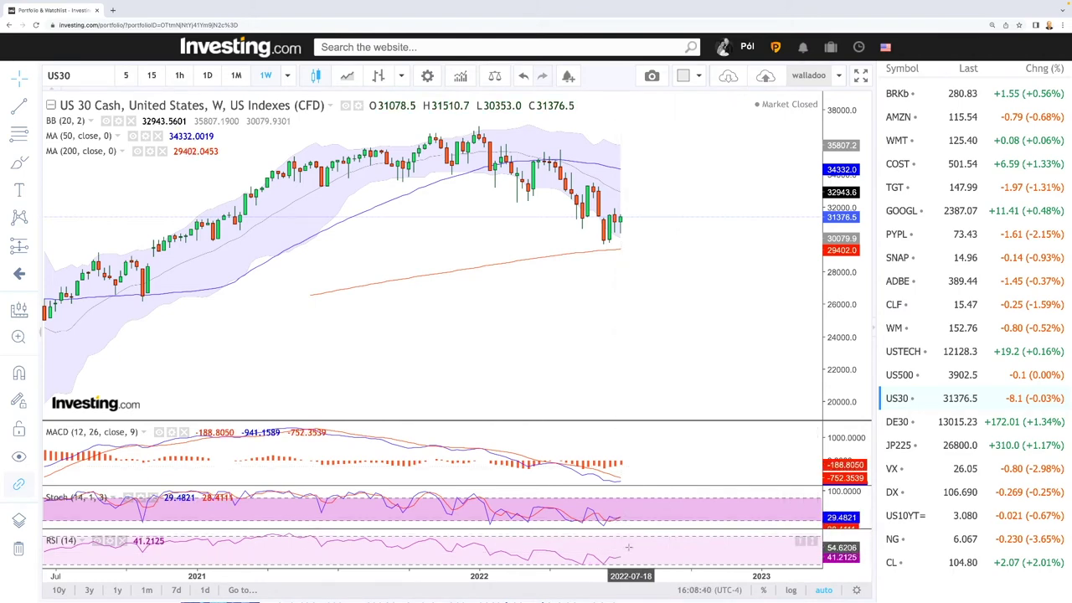
pyautogui.scroll(5, 603, 210)
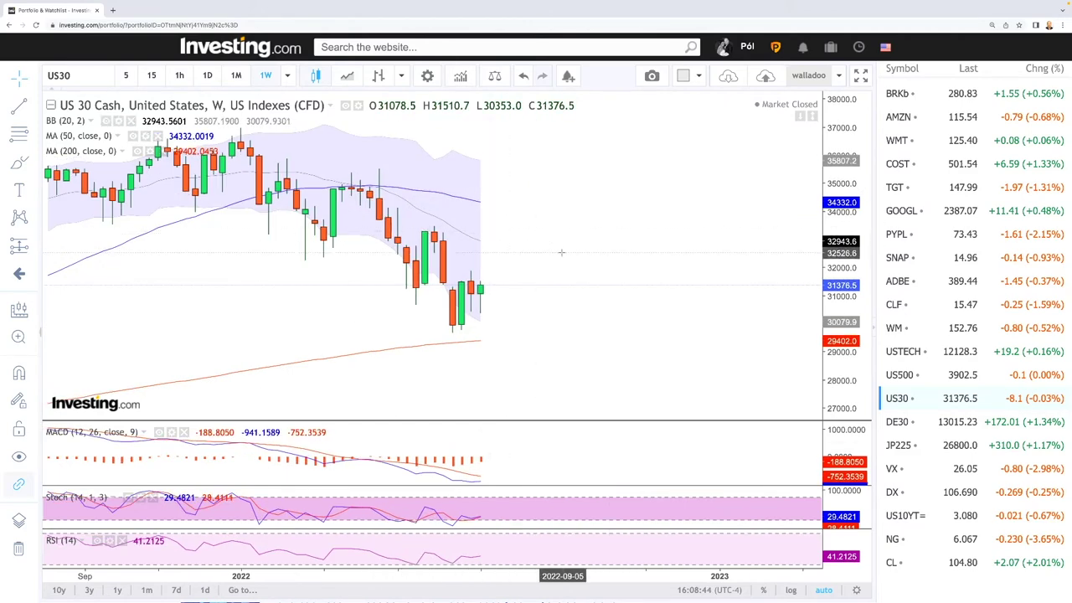
pyautogui.hscroll(-2, 553, 251)
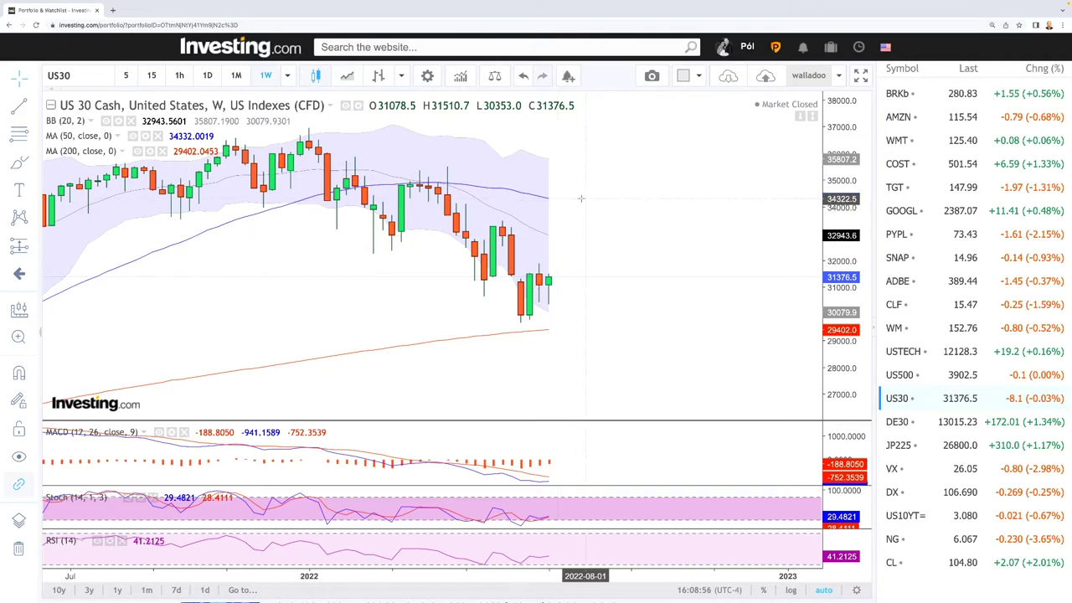
pyautogui.scroll(-2, 611, 251)
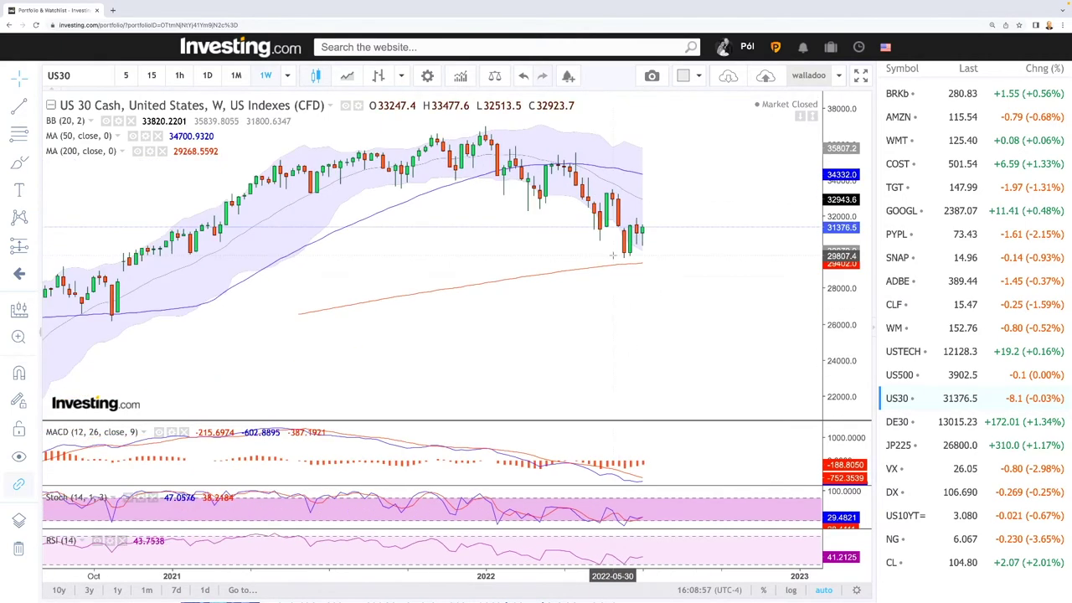
# Draw a Fib Retracement from the 37008.7 high and move its 0 level to 30743.2
pyautogui.click(32, 137)
pyautogui.click(129, 320)
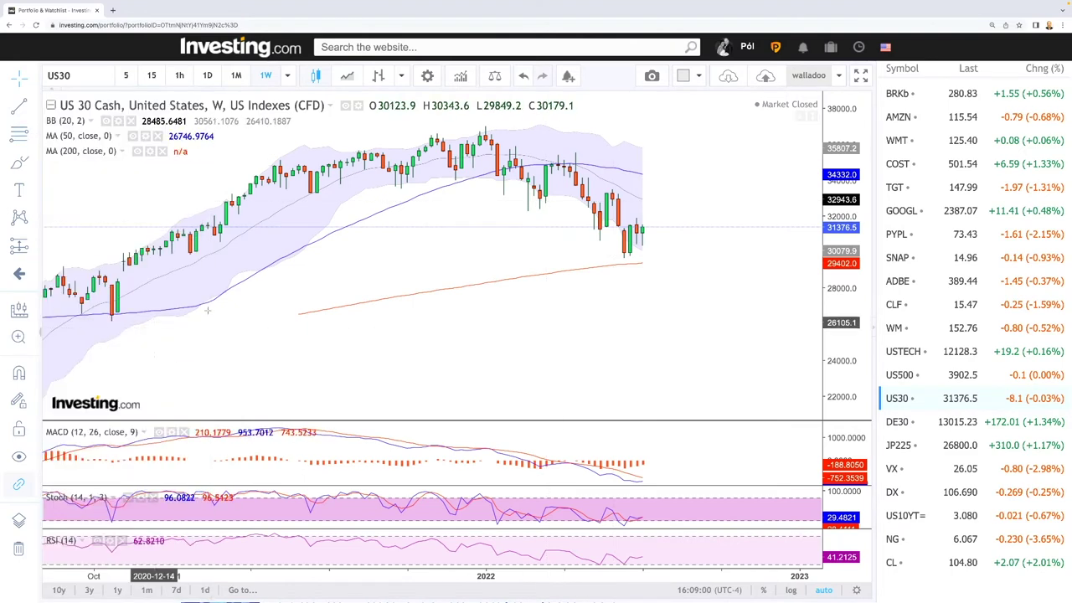
pyautogui.click(491, 126)
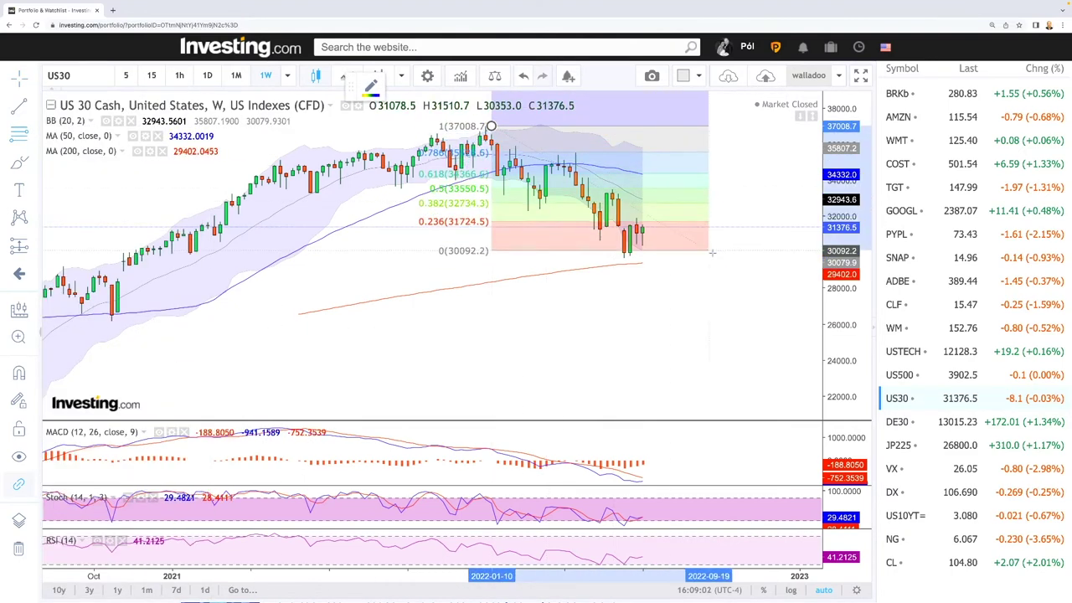
pyautogui.click(715, 257)
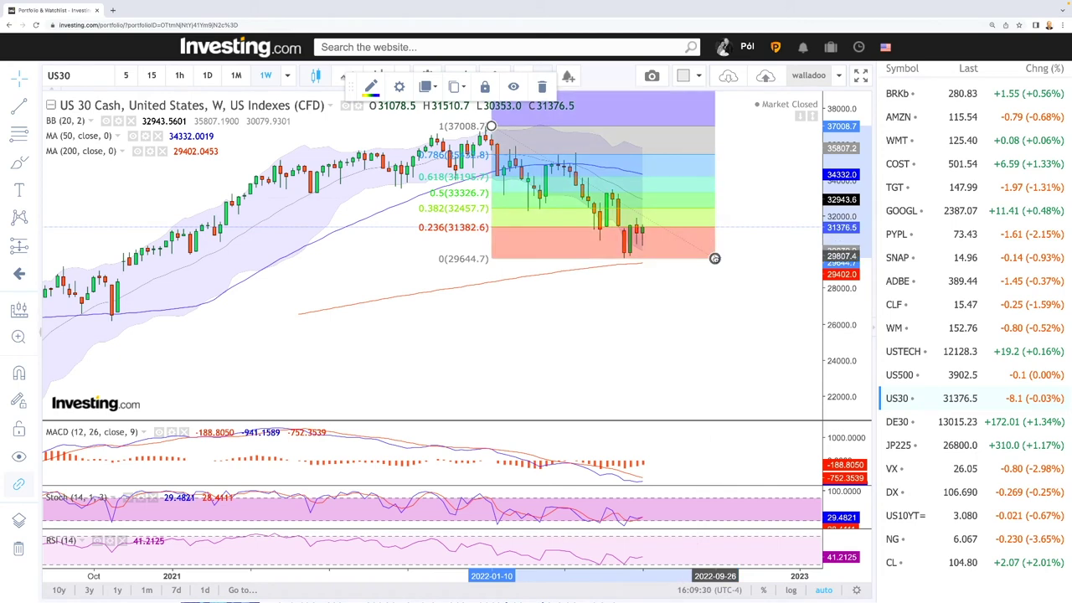
pyautogui.moveTo(715, 260); pyautogui.dragTo(702, 239)
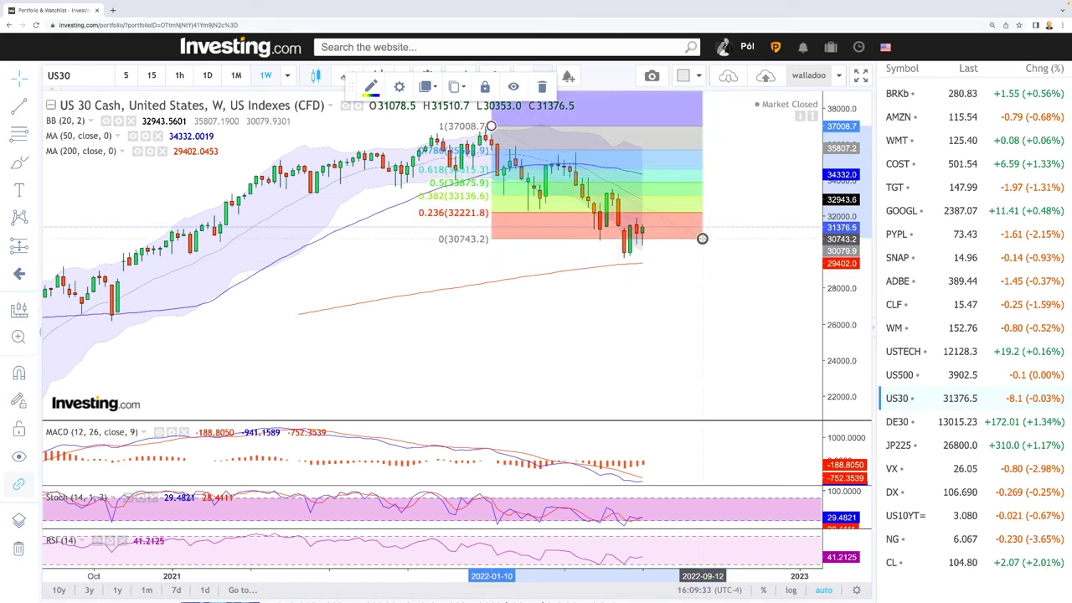
pyautogui.click(543, 87)
# Load the DE30 chart, zoom the time axis, and brush a small loop around the latest weekly low
pyautogui.click(911, 422)
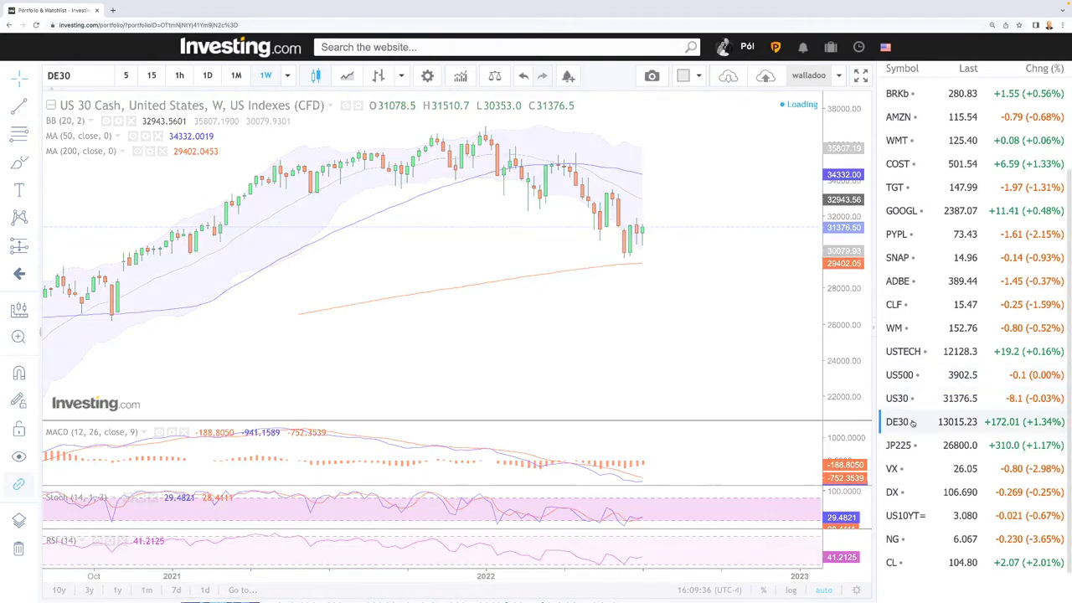
pyautogui.scroll(-4, 685, 261)
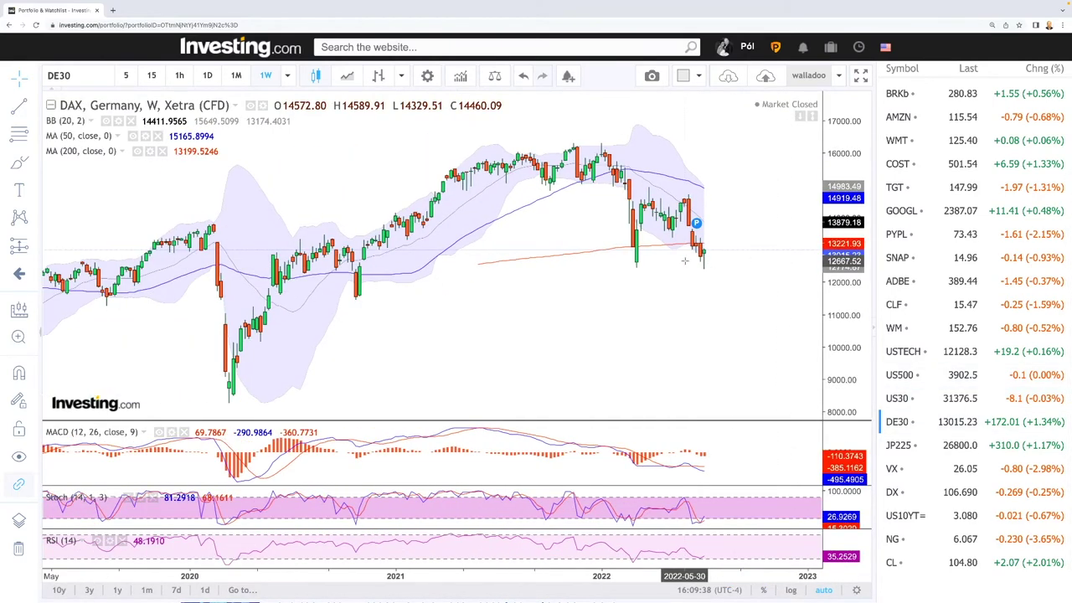
pyautogui.scroll(5, 662, 243)
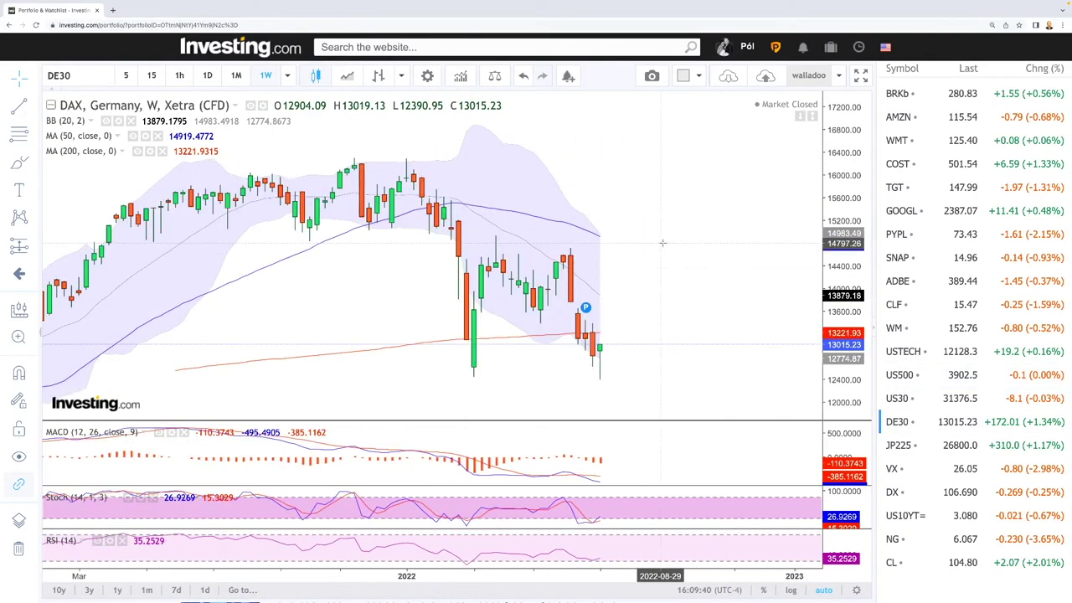
pyautogui.scroll(-2, 664, 245)
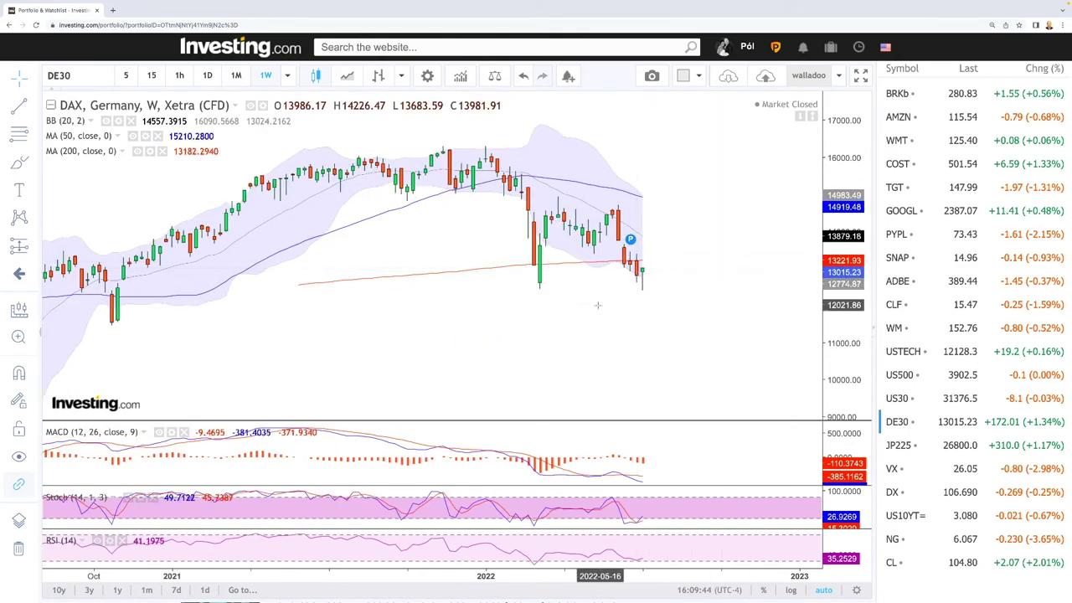
pyautogui.click(19, 162)
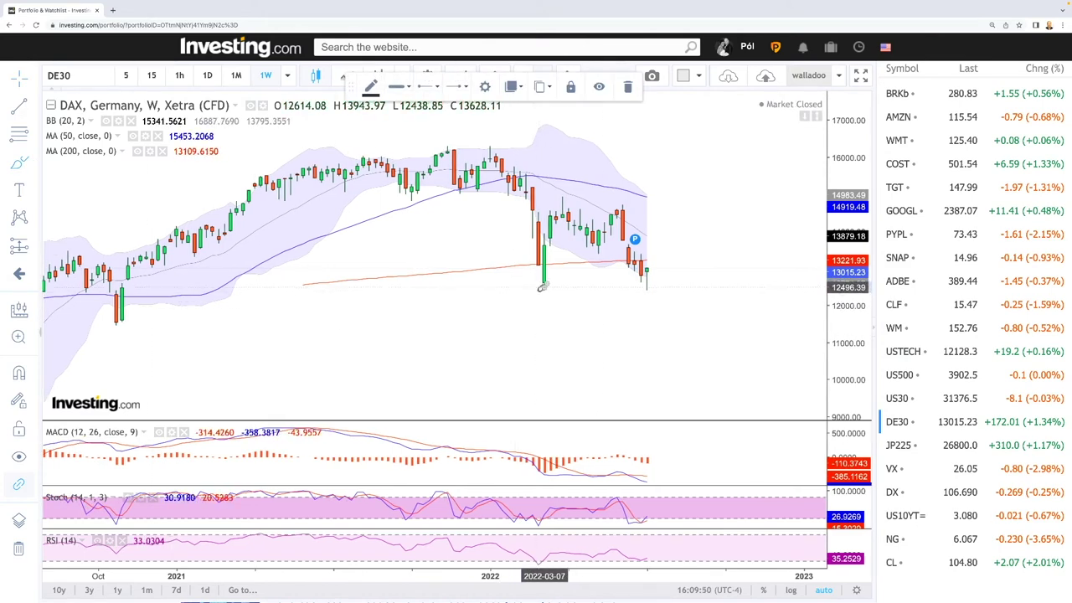
pyautogui.moveTo(645, 281); pyautogui.dragTo(649, 288)
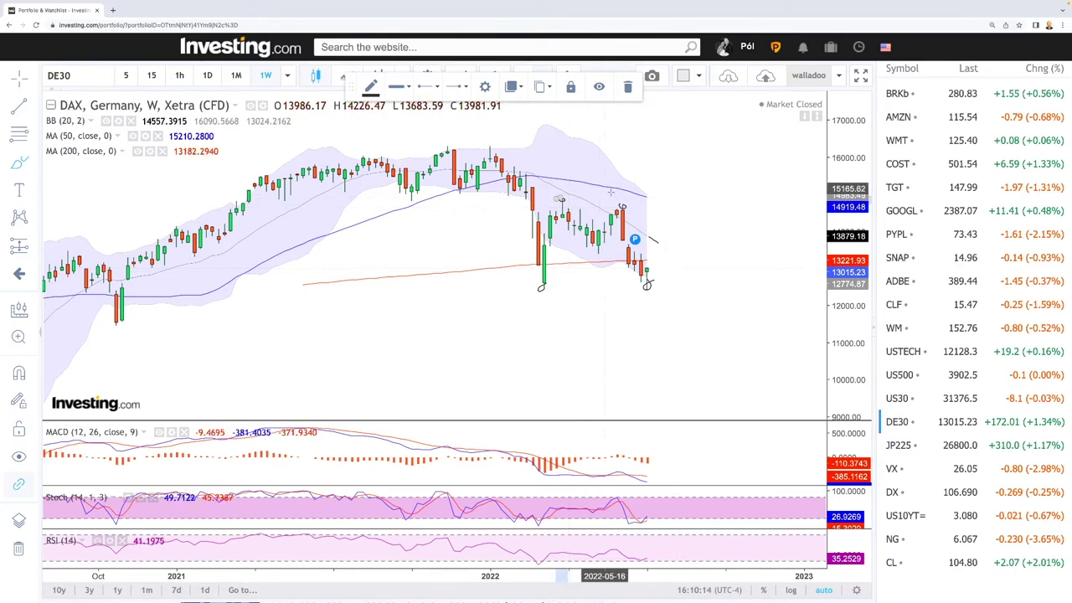
# Draw a falling trendline off the recent DAX highs and a horizontal support line near 12774.87
pyautogui.click(646, 198)
pyautogui.click(731, 219)
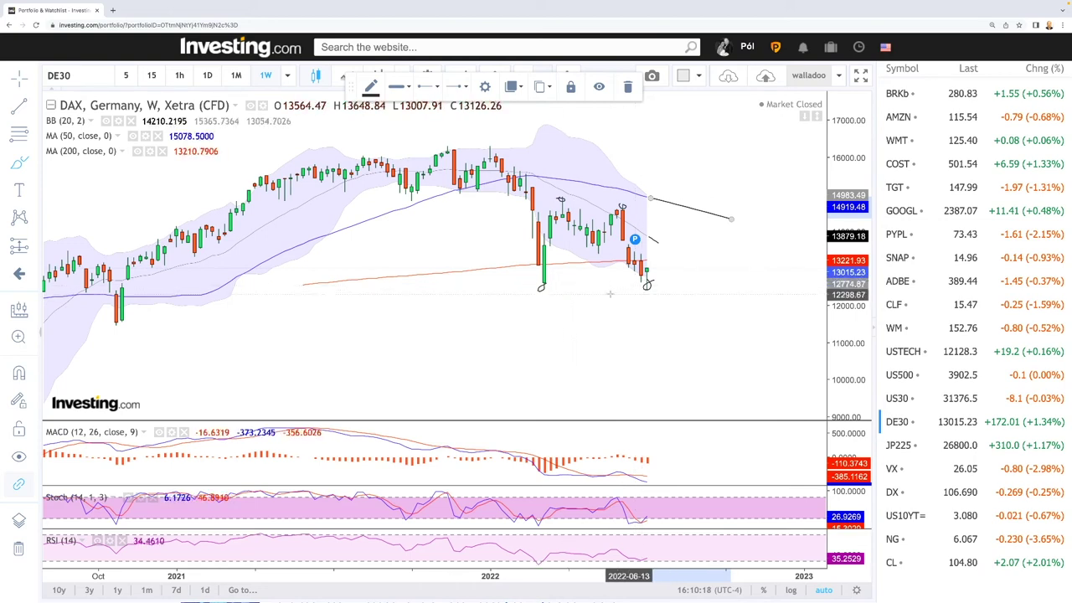
pyautogui.click(525, 287)
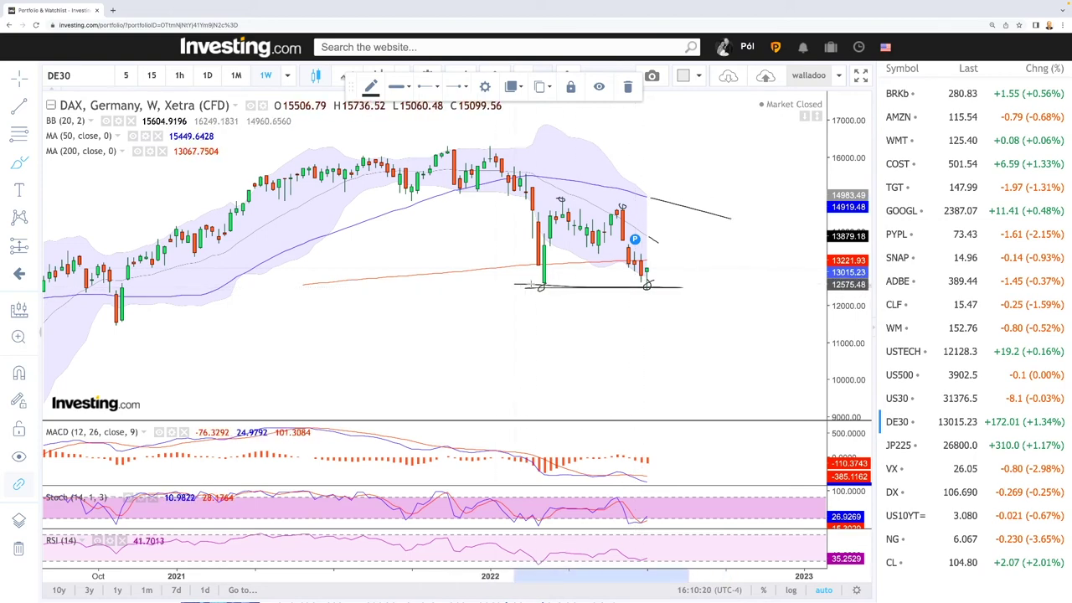
pyautogui.click(647, 286)
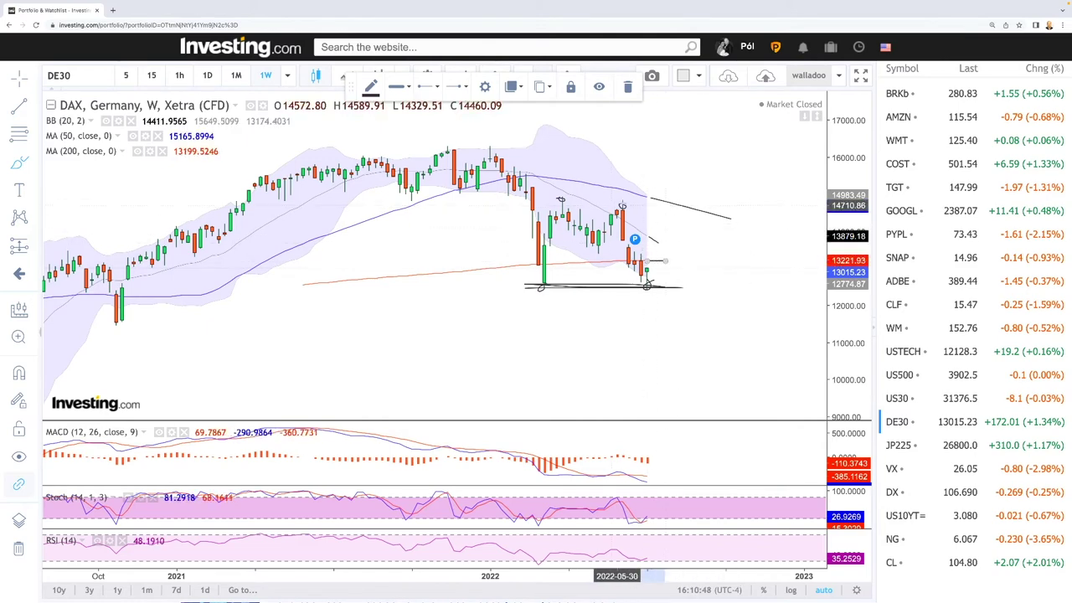
# Brush a clean horizontal line across the spring highs and a rise-then-plunge projection toward 12000
pyautogui.moveTo(521, 204)
pyautogui.mouseDown()
pyautogui.moveTo(662, 211)
pyautogui.moveTo(624, 221)
pyautogui.moveTo(586, 207)
pyautogui.moveTo(515, 207)
pyautogui.moveTo(521, 217)
pyautogui.mouseUp()
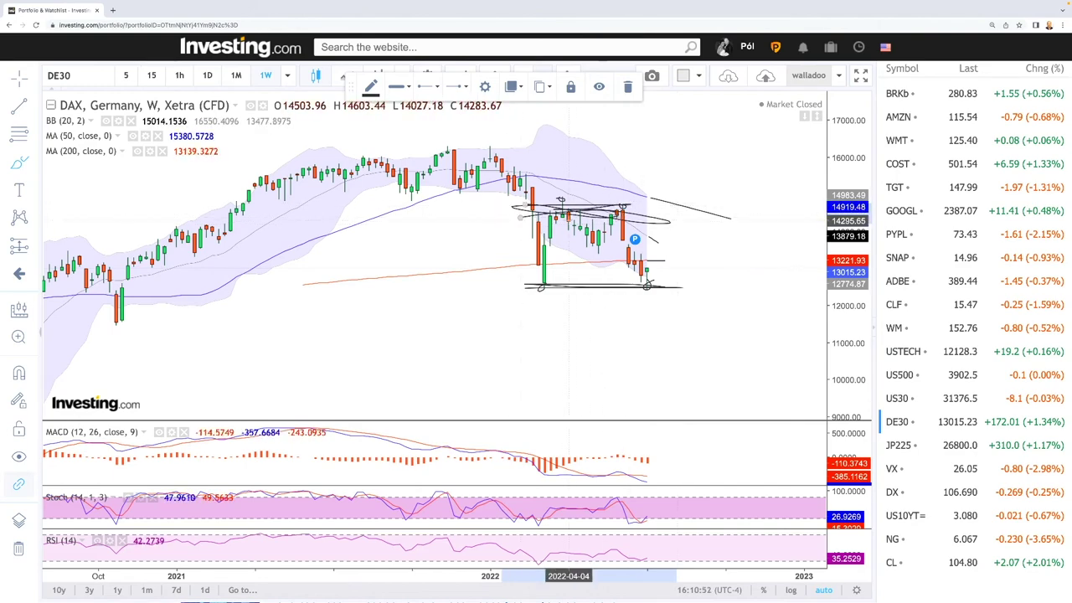
pyautogui.click(630, 87)
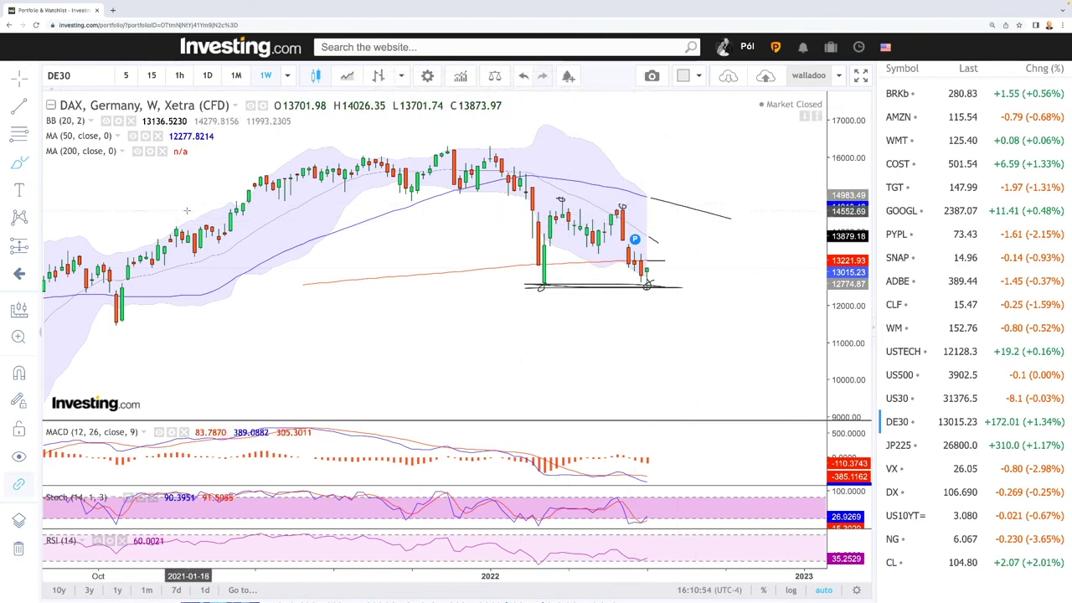
pyautogui.moveTo(521, 205); pyautogui.dragTo(645, 205)
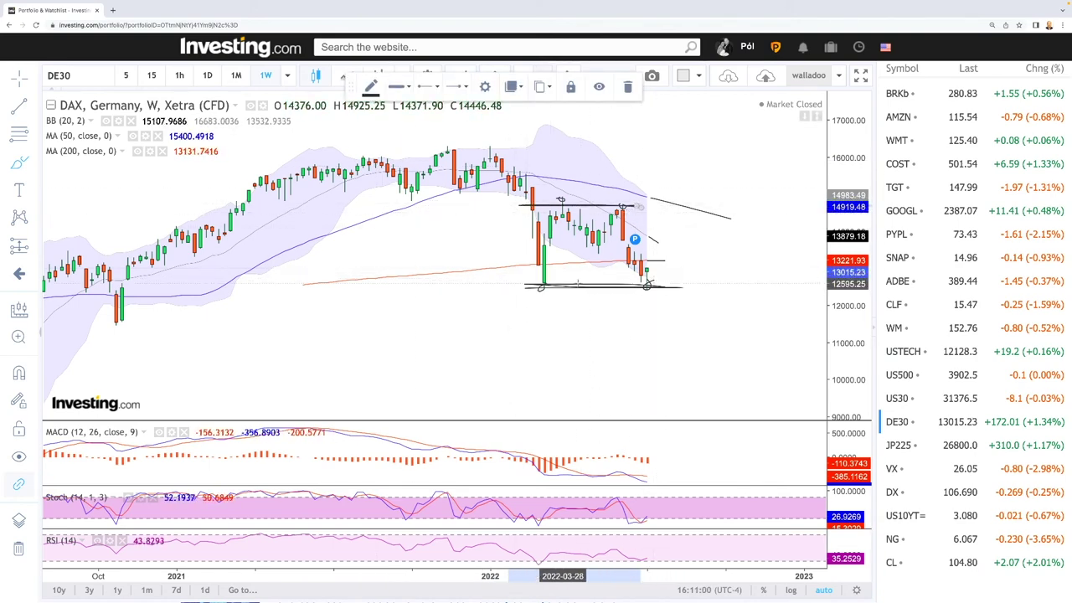
pyautogui.moveTo(647, 276)
pyautogui.mouseDown()
pyautogui.moveTo(675, 207)
pyautogui.moveTo(750, 313)
pyautogui.mouseUp()
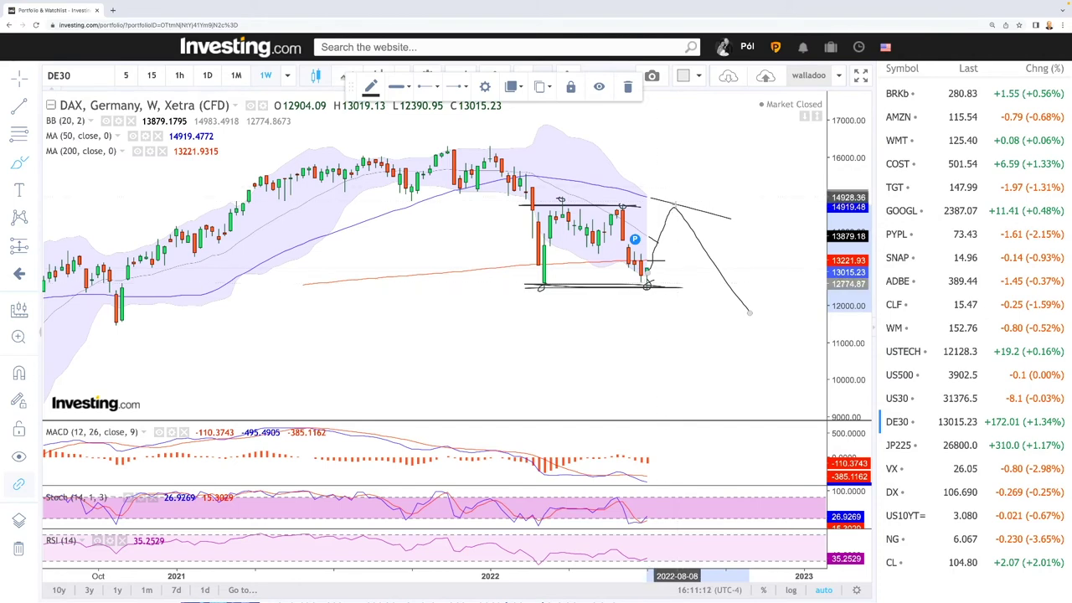
# Load JP225, draw a falling trendline off recent highs, and brush a downward projection and peak mark
pyautogui.click(917, 446)
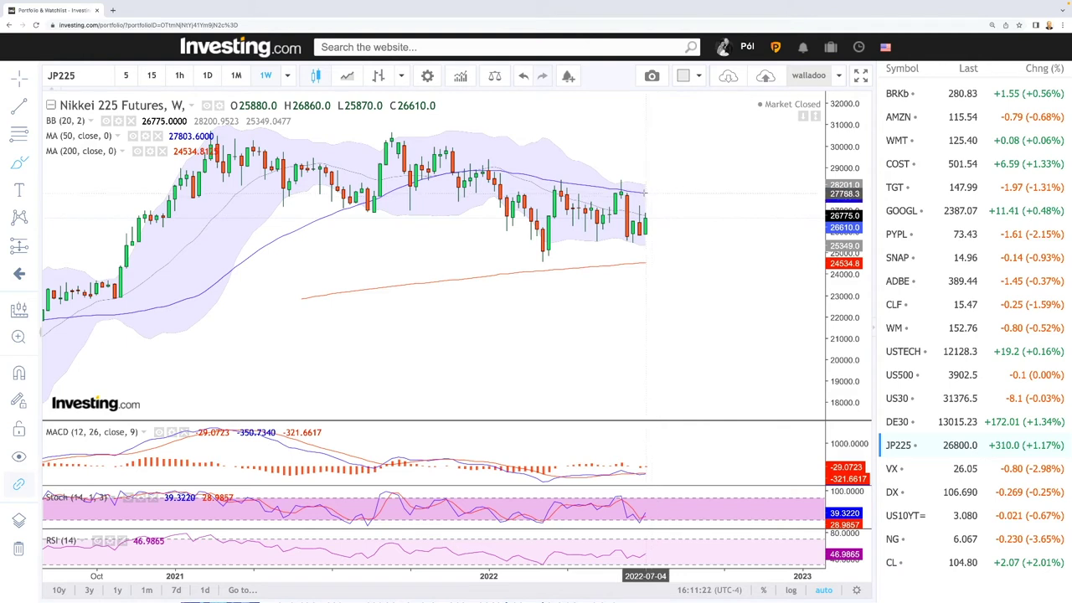
pyautogui.click(649, 192)
pyautogui.click(748, 209)
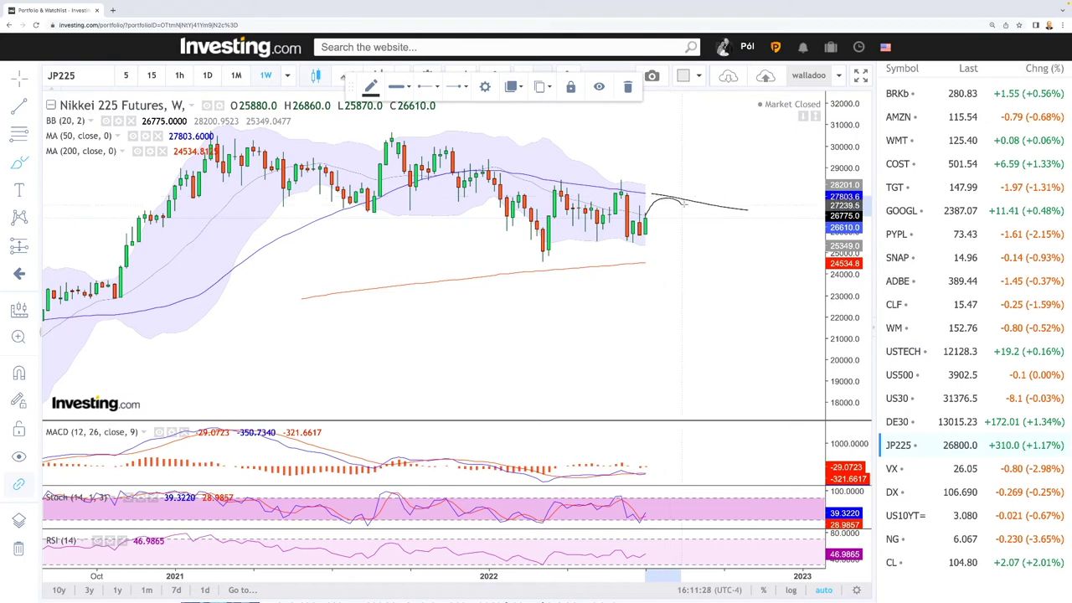
pyautogui.moveTo(683, 202); pyautogui.dragTo(712, 243)
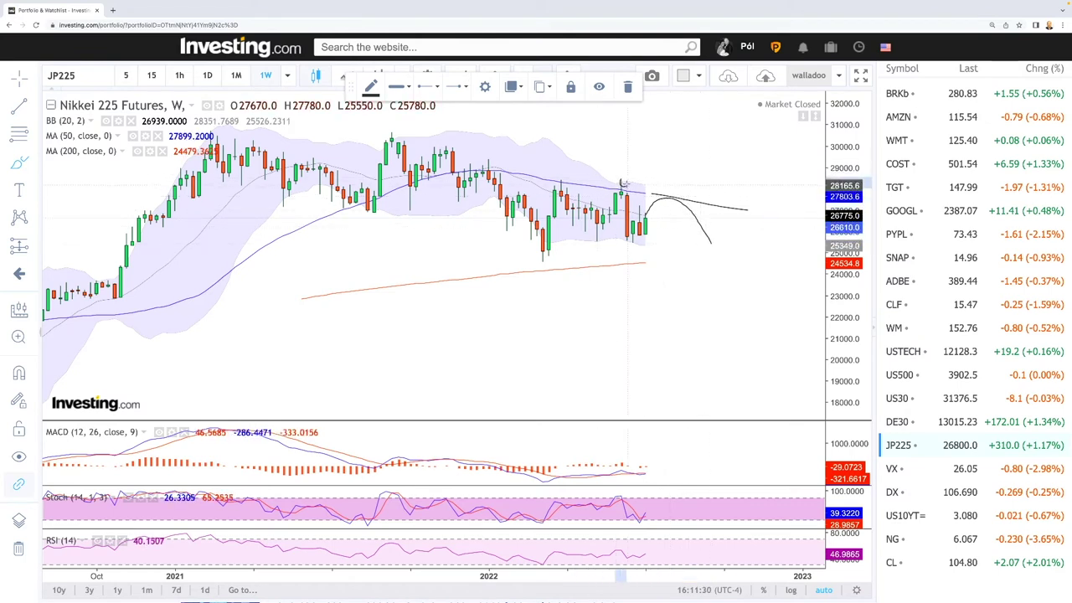
pyautogui.moveTo(558, 175); pyautogui.dragTo(560, 181)
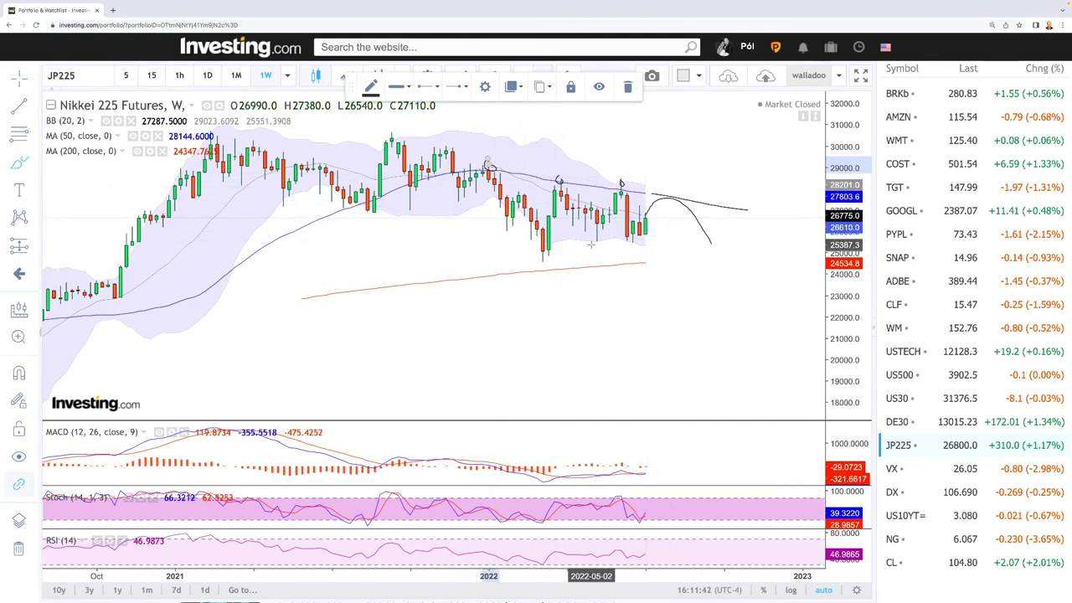
# Draw Nikkei support lines along the recent lows and at the lower target, then switch to VX
pyautogui.moveTo(504, 241); pyautogui.dragTo(653, 240)
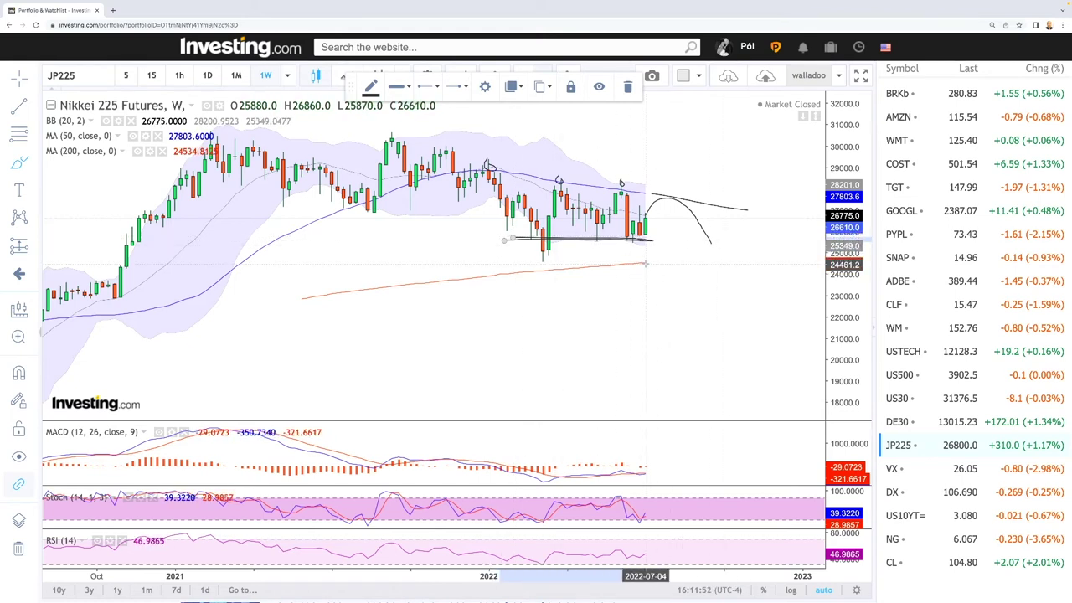
pyautogui.moveTo(657, 262)
pyautogui.mouseDown()
pyautogui.moveTo(759, 262)
pyautogui.moveTo(721, 259)
pyautogui.mouseUp()
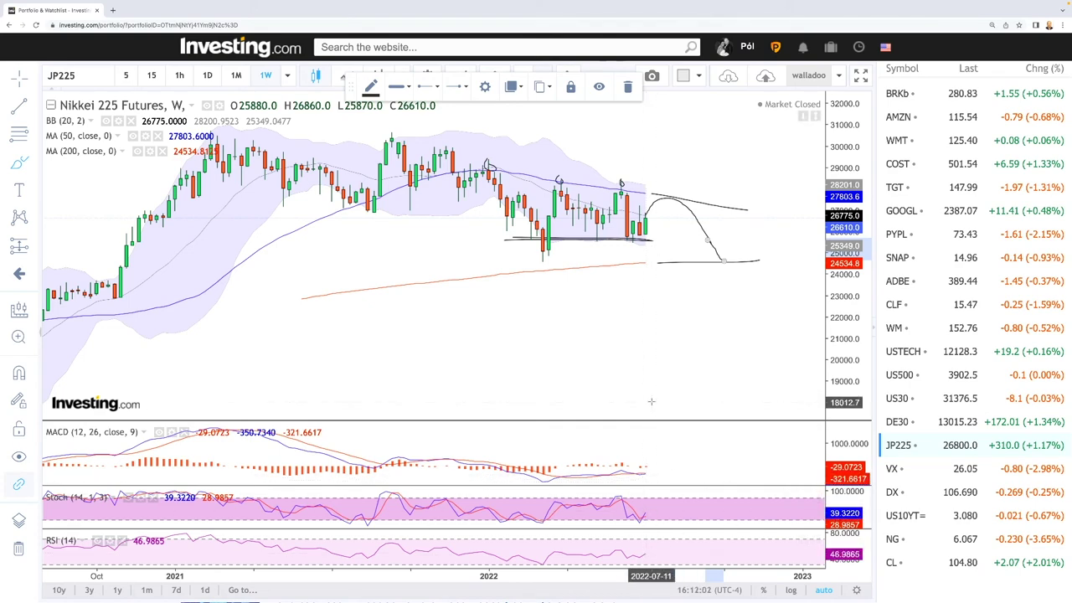
pyautogui.click(917, 468)
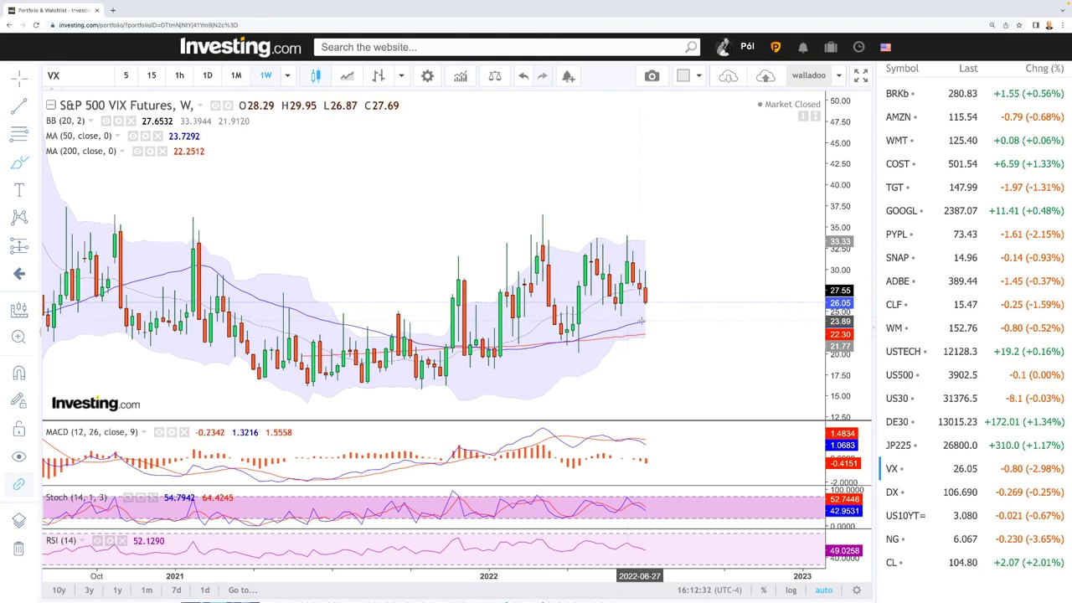
# Sketch two short VIX projection lines after the last candle and a 2021-lows line, then switch to US10YT=
pyautogui.moveTo(645, 321); pyautogui.dragTo(685, 319)
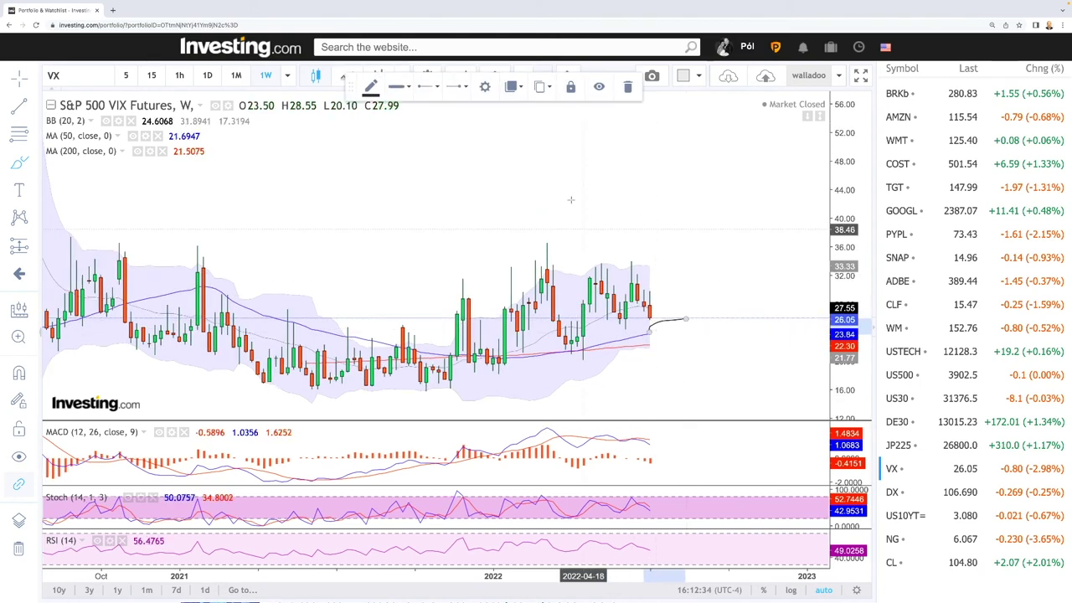
pyautogui.click(628, 87)
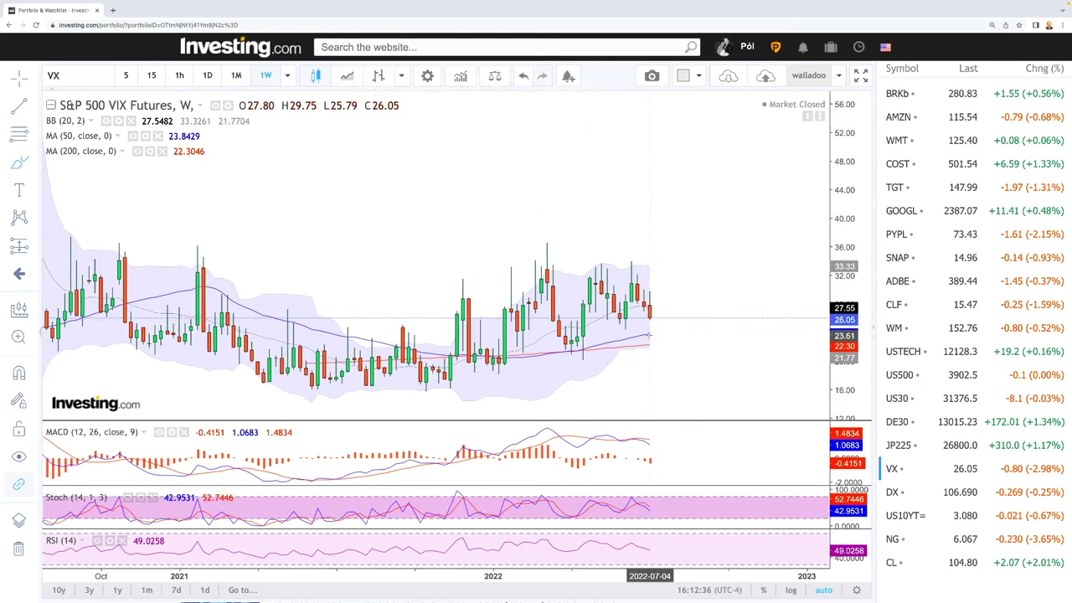
pyautogui.moveTo(649, 335); pyautogui.dragTo(698, 325)
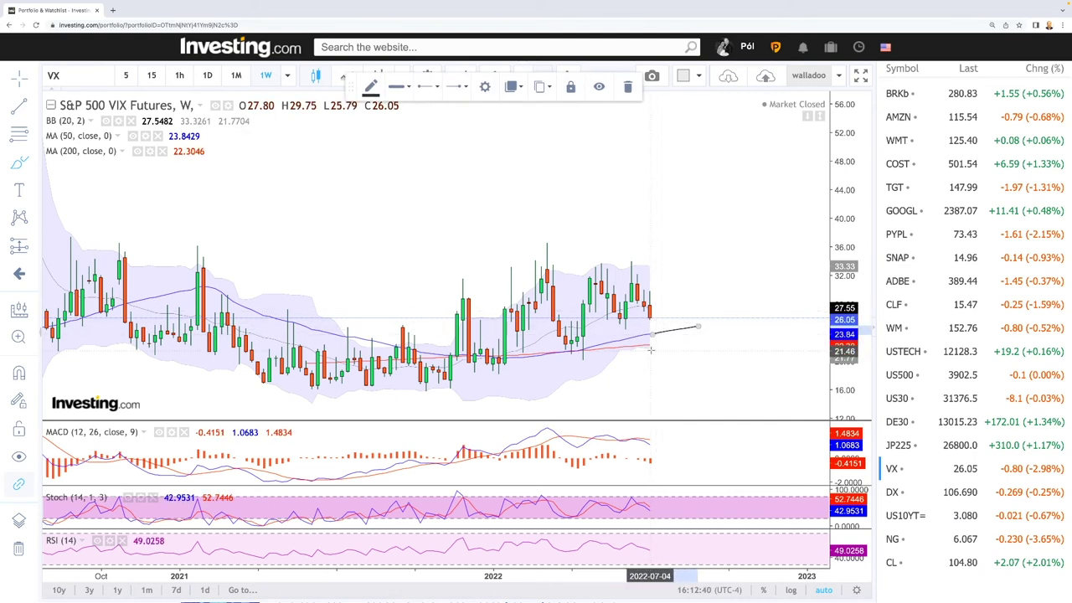
pyautogui.moveTo(649, 344); pyautogui.dragTo(698, 342)
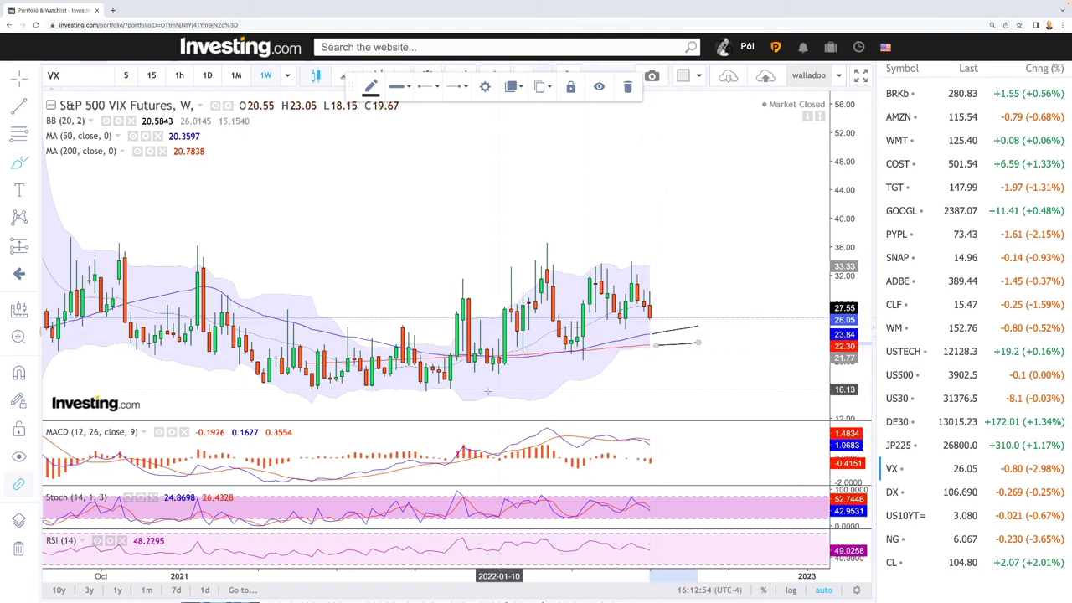
pyautogui.moveTo(282, 383); pyautogui.dragTo(445, 386)
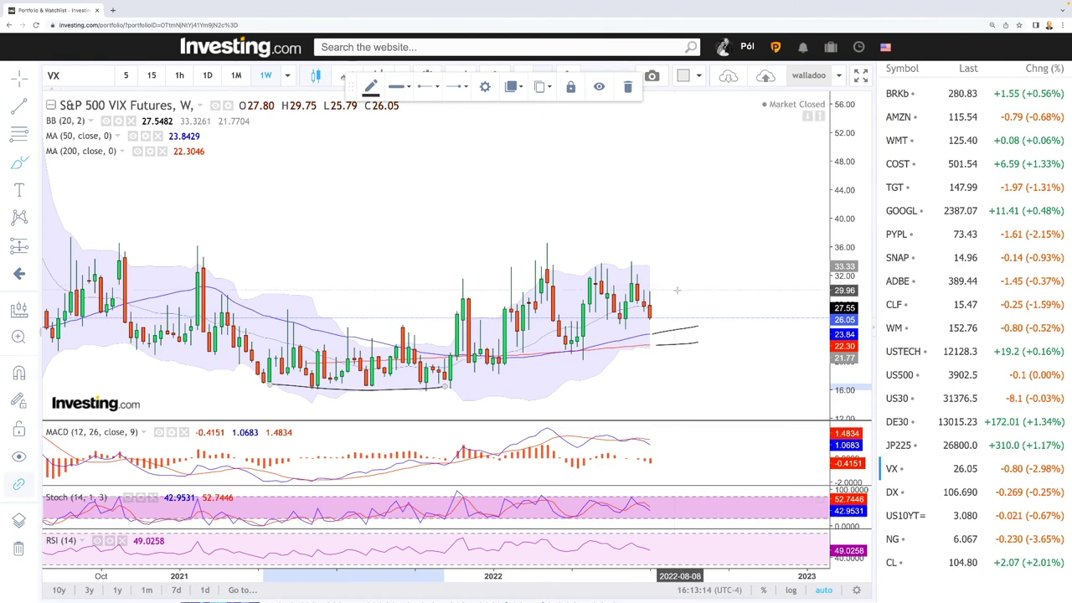
pyautogui.click(913, 515)
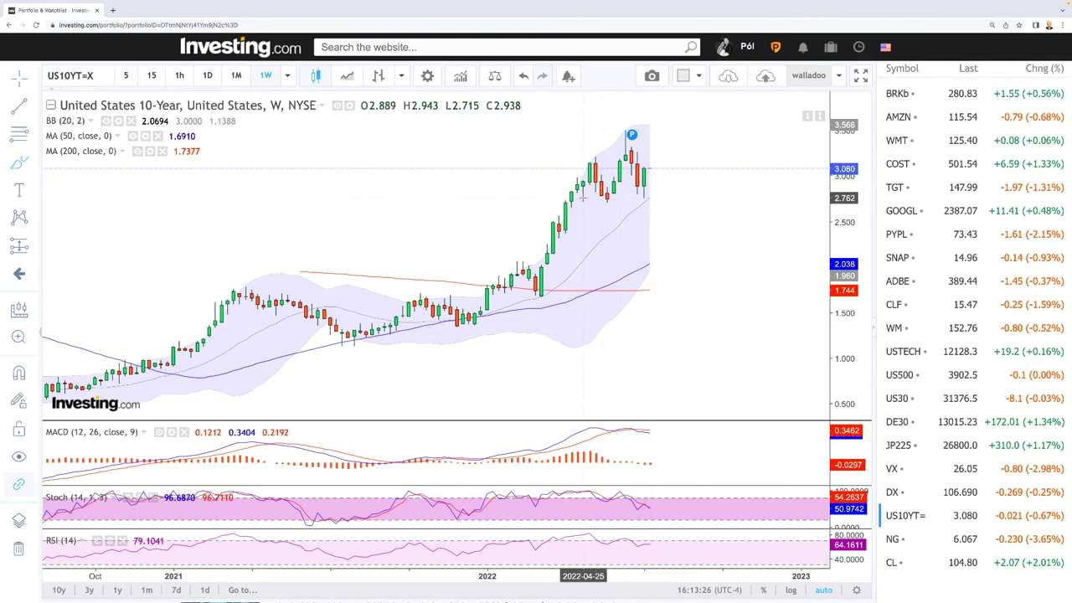
# Mark the US 10-Year yield range with lines at the lows near 2.76 and highs near 3.2
pyautogui.moveTo(578, 198); pyautogui.dragTo(656, 198)
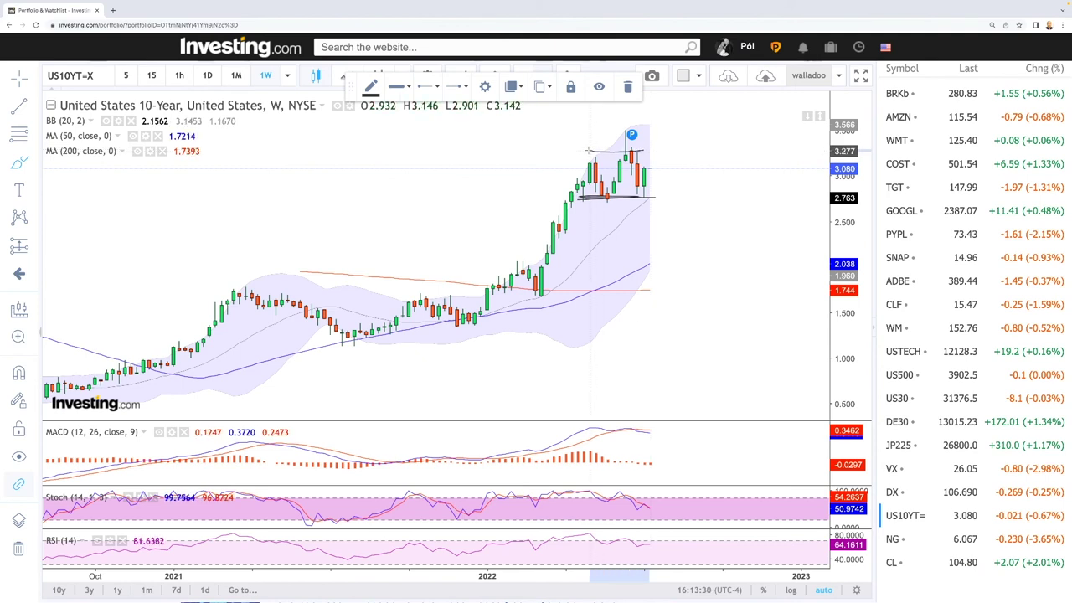
pyautogui.moveTo(650, 151); pyautogui.dragTo(575, 151)
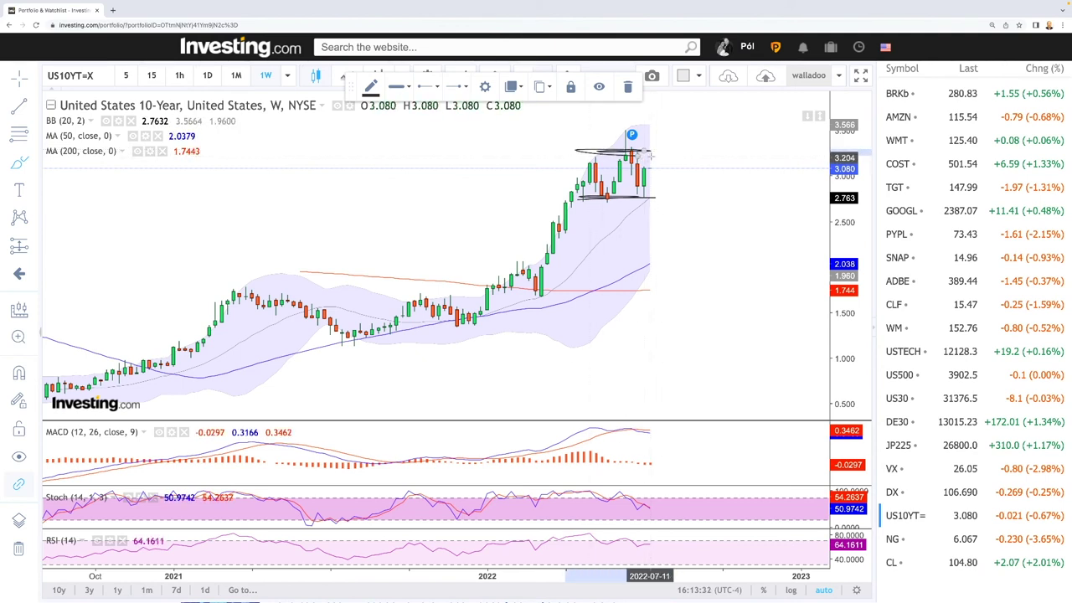